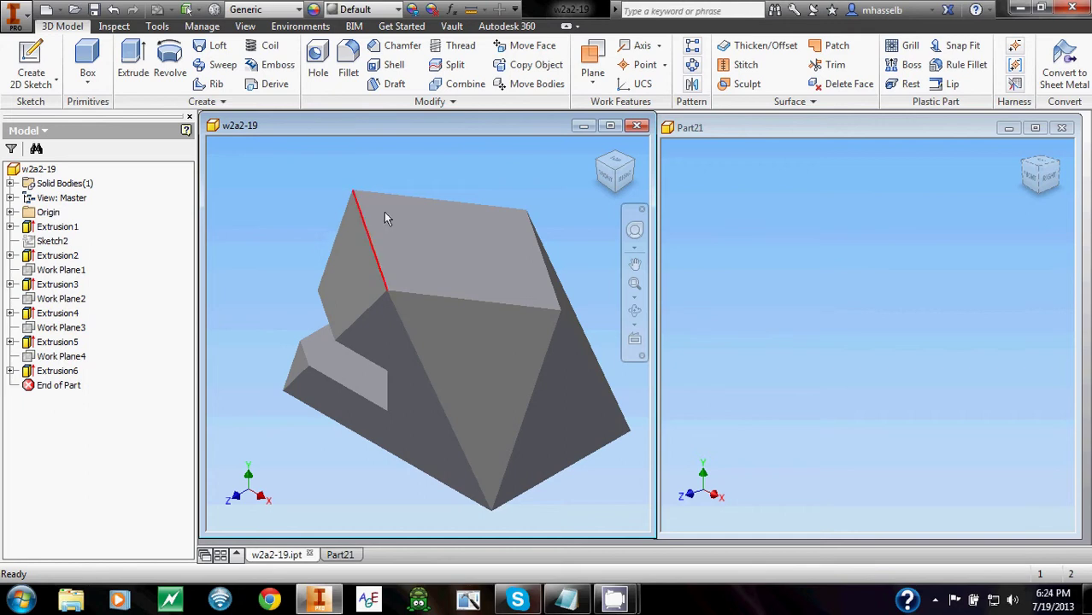
pyautogui.moveTo(313, 224)
pyautogui.keyDown('shift'); pyautogui.mouseDown(button='middle')
pyautogui.moveTo(265, 201)
pyautogui.moveTo(224, 249)
pyautogui.moveTo(217, 221)
pyautogui.moveTo(281, 224)
pyautogui.moveTo(301, 240)
pyautogui.mouseUp(button='middle'); pyautogui.keyUp('shift')
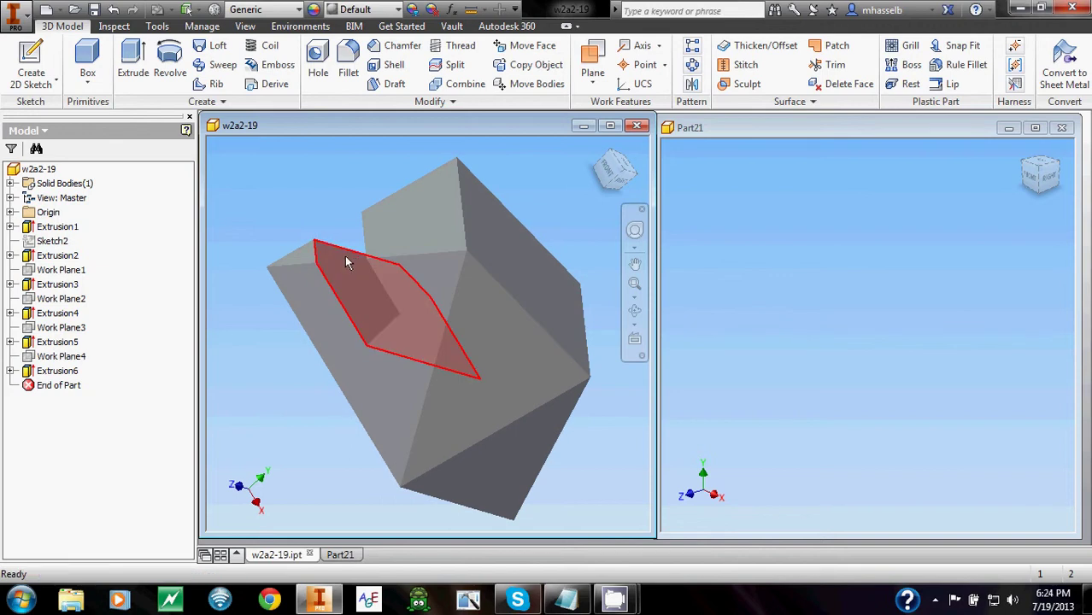
pyautogui.click(597, 145)
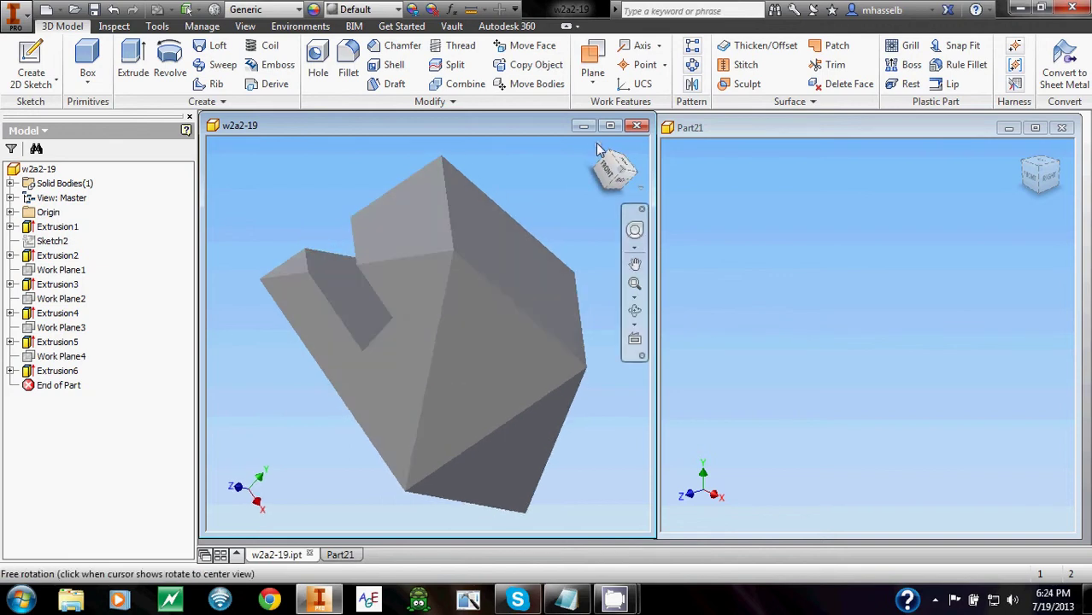
pyautogui.click(599, 152)
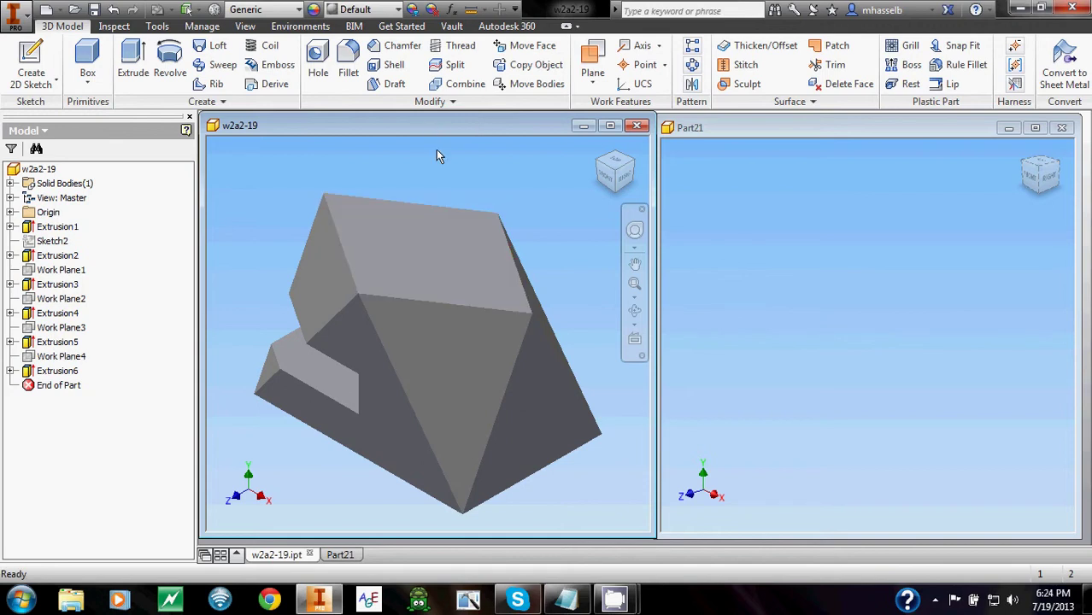
pyautogui.click(516, 11)
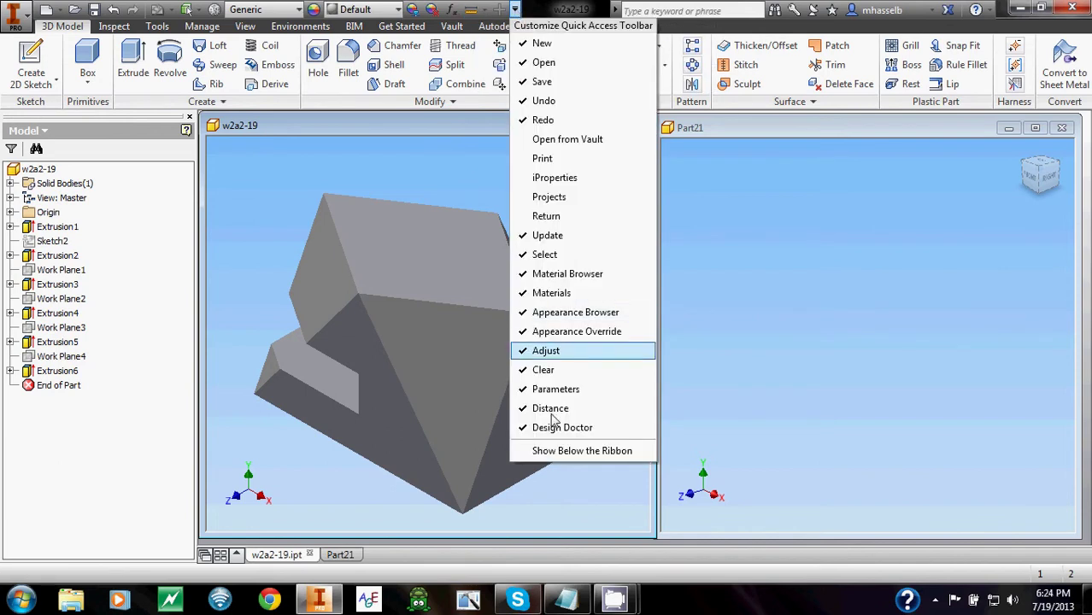
pyautogui.click(415, 182)
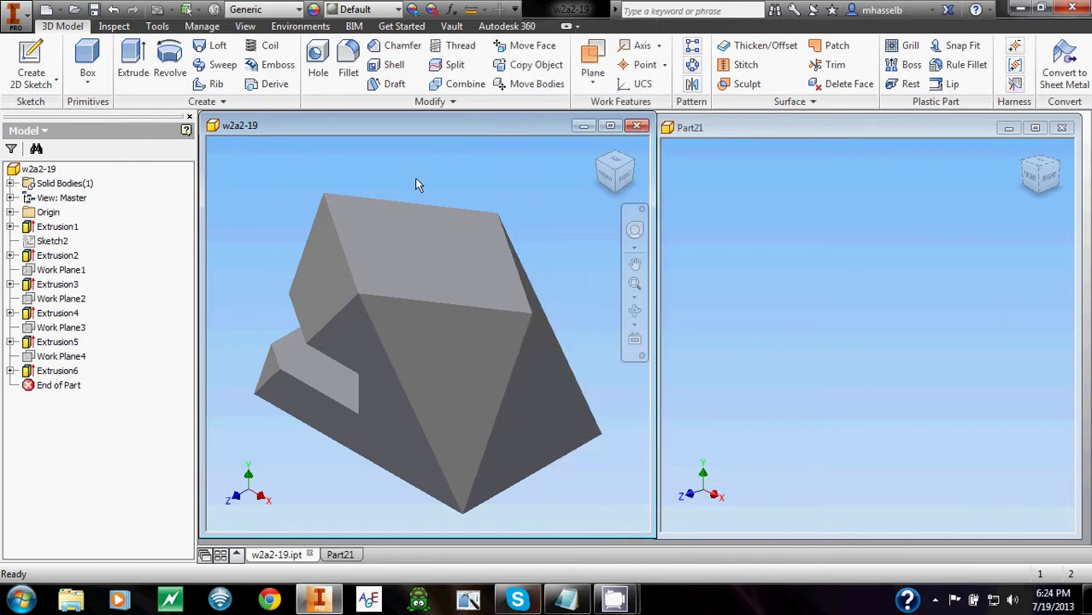
# - Measure the w2a2-19 part's long and short bottom edges and the height between its top face and bottom edge
pyautogui.rightClick(416, 184)
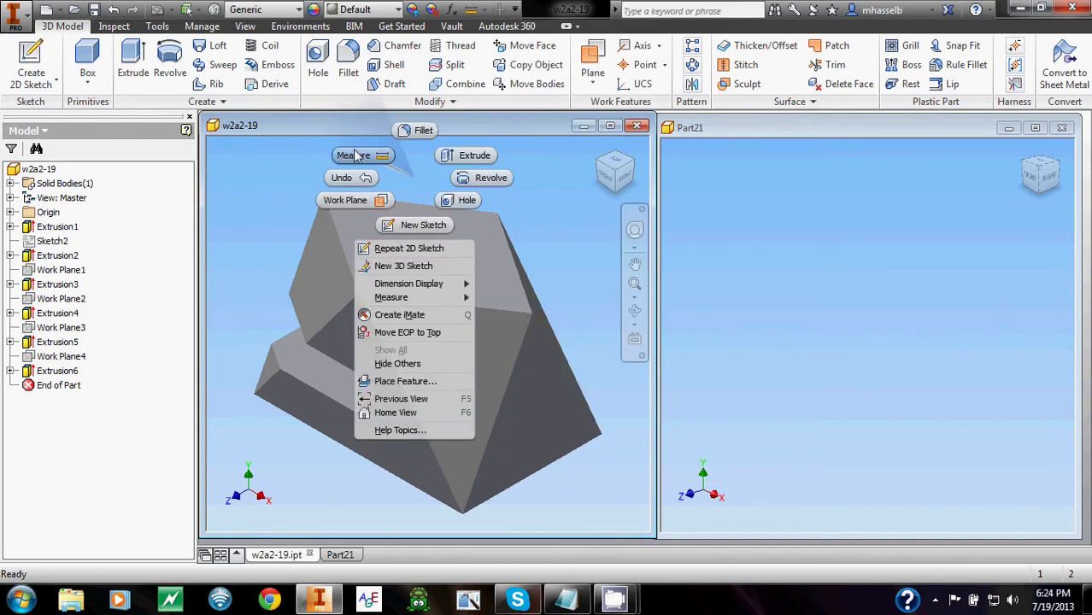
pyautogui.click(356, 155)
pyautogui.moveTo(356, 317); pyautogui.dragTo(356, 280, button='middle')
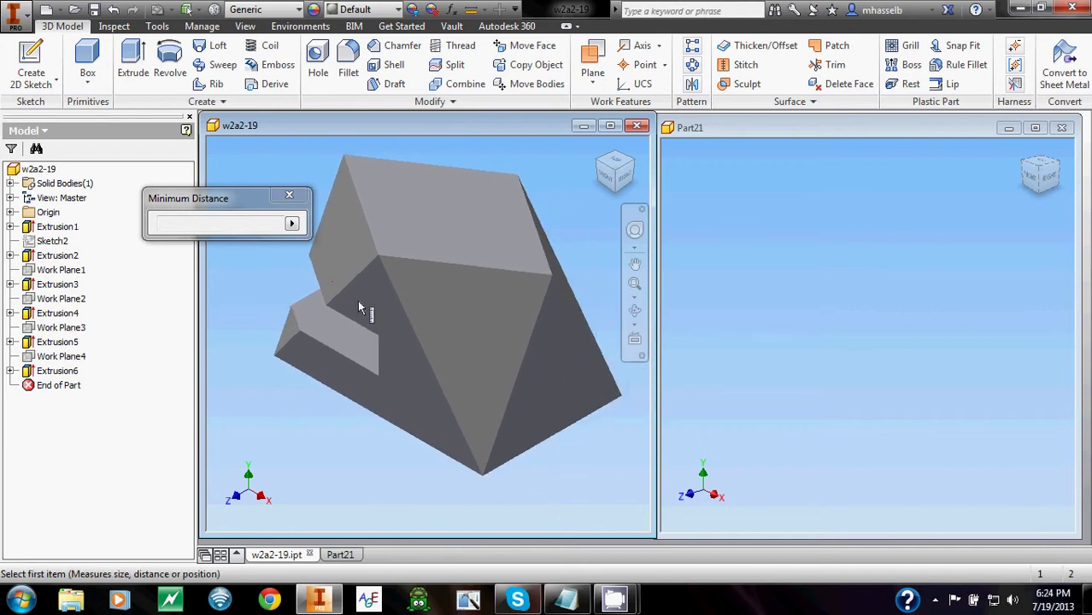
pyautogui.click(339, 399)
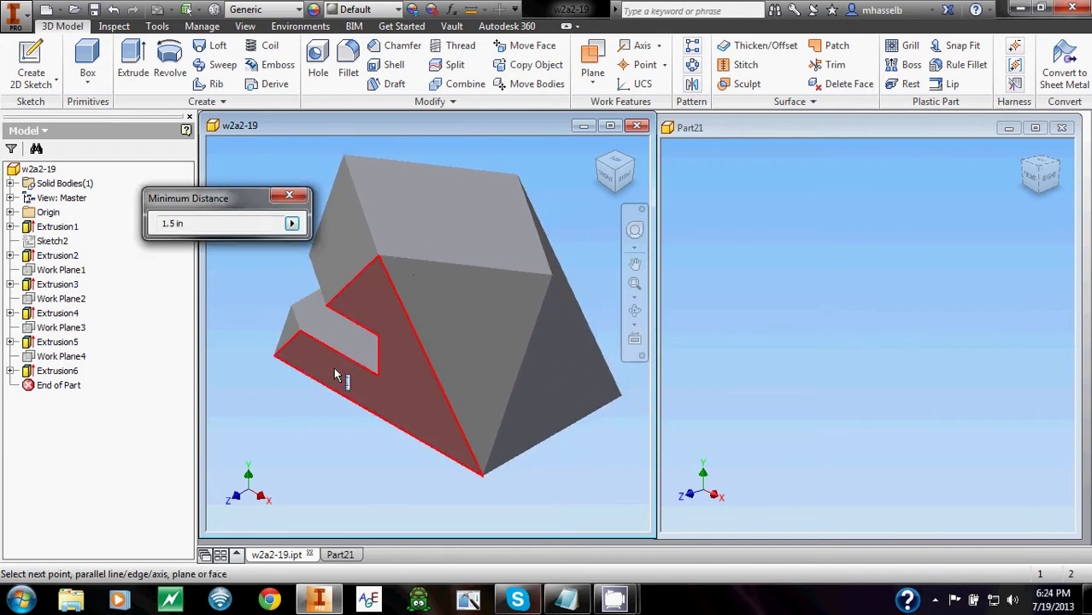
pyautogui.moveTo(285, 275); pyautogui.dragTo(259, 242, button='right')
pyautogui.click(603, 418)
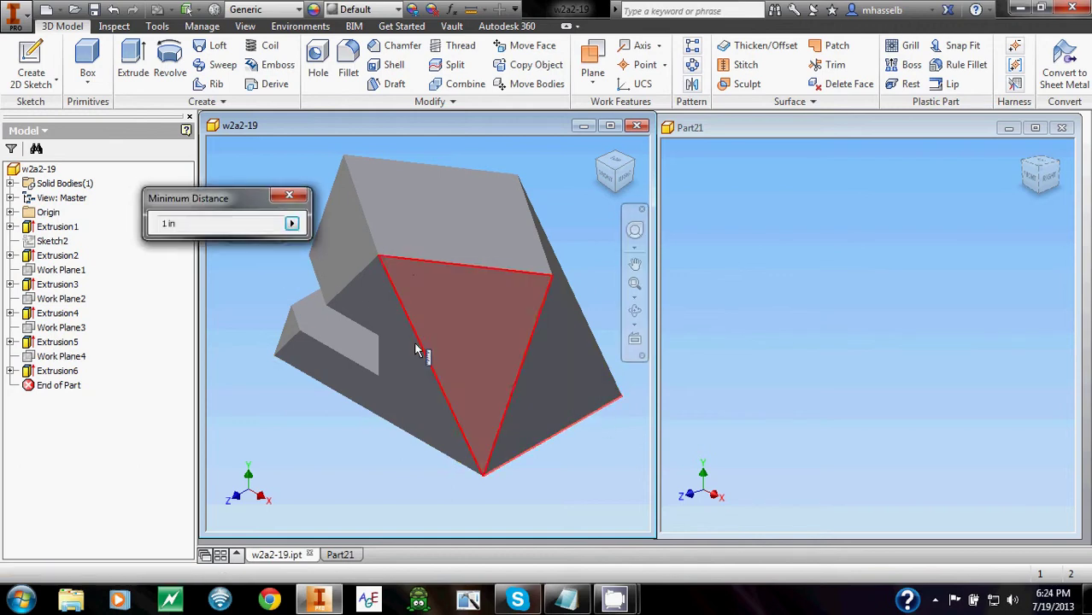
pyautogui.press('Escape')
pyautogui.moveTo(278, 289); pyautogui.dragTo(243, 242, button='right')
pyautogui.click(464, 232)
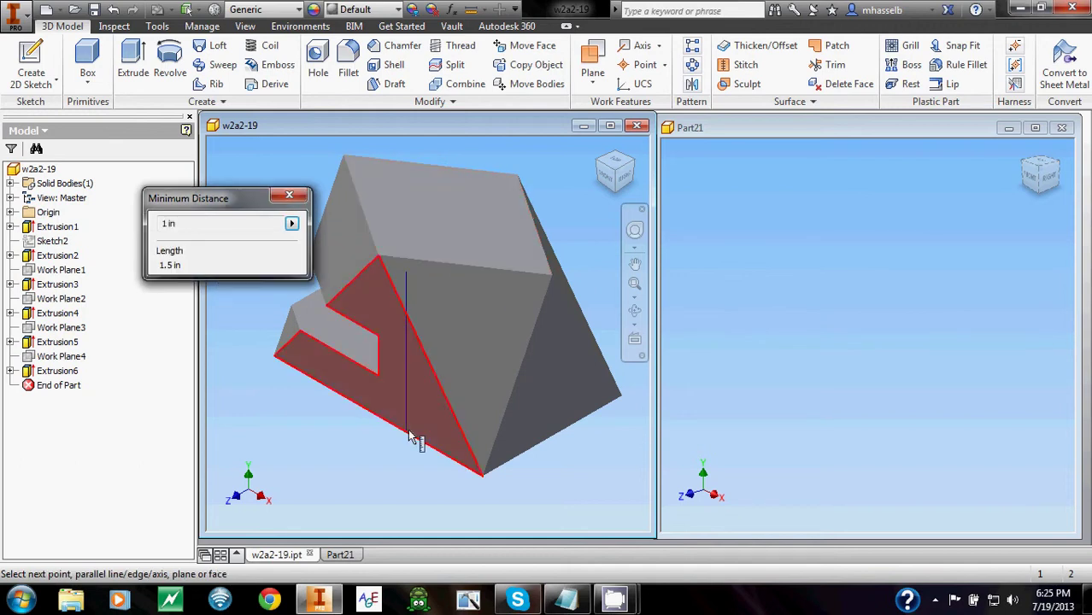
pyautogui.click(297, 197)
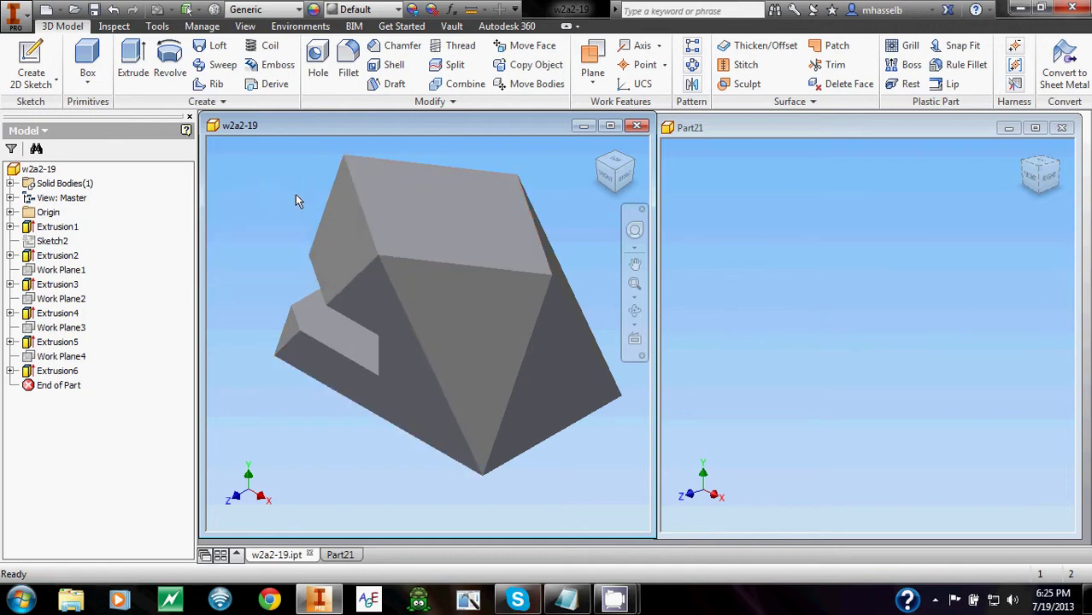
# - Start a 2D sketch on the front (XY) origin plane of Part21
pyautogui.moveTo(366, 206); pyautogui.dragTo(345, 226, button='middle')
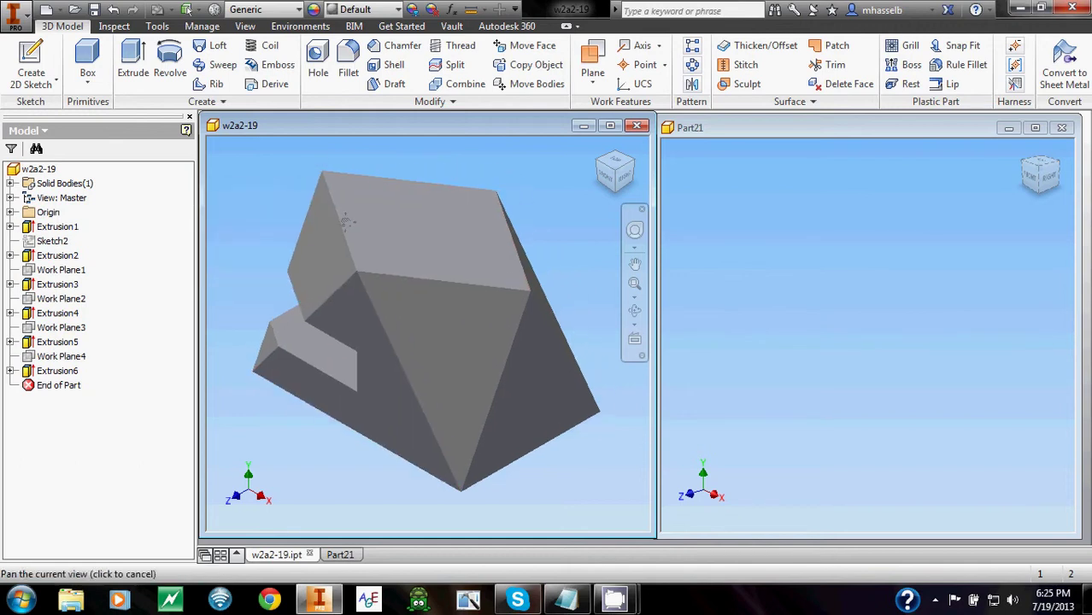
pyautogui.click(778, 302)
pyautogui.click(31, 61)
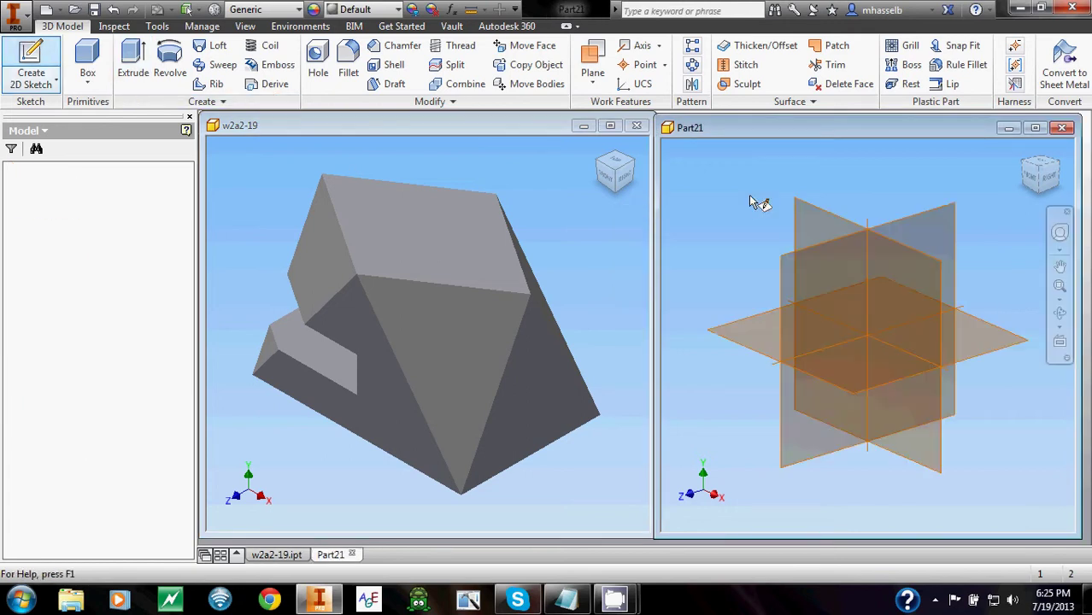
pyautogui.click(910, 261)
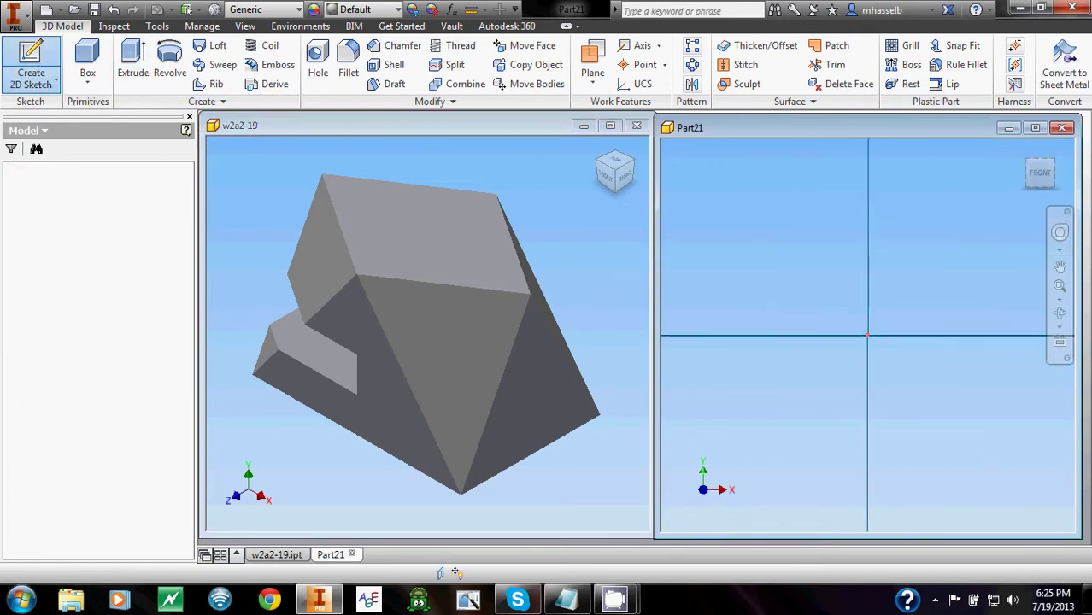
pyautogui.moveTo(917, 262)
pyautogui.mouseDown(button='middle')
pyautogui.moveTo(863, 298)
pyautogui.moveTo(769, 315)
pyautogui.mouseUp(button='middle')
pyautogui.click(73, 84)
pyautogui.scroll(2, 869, 286)
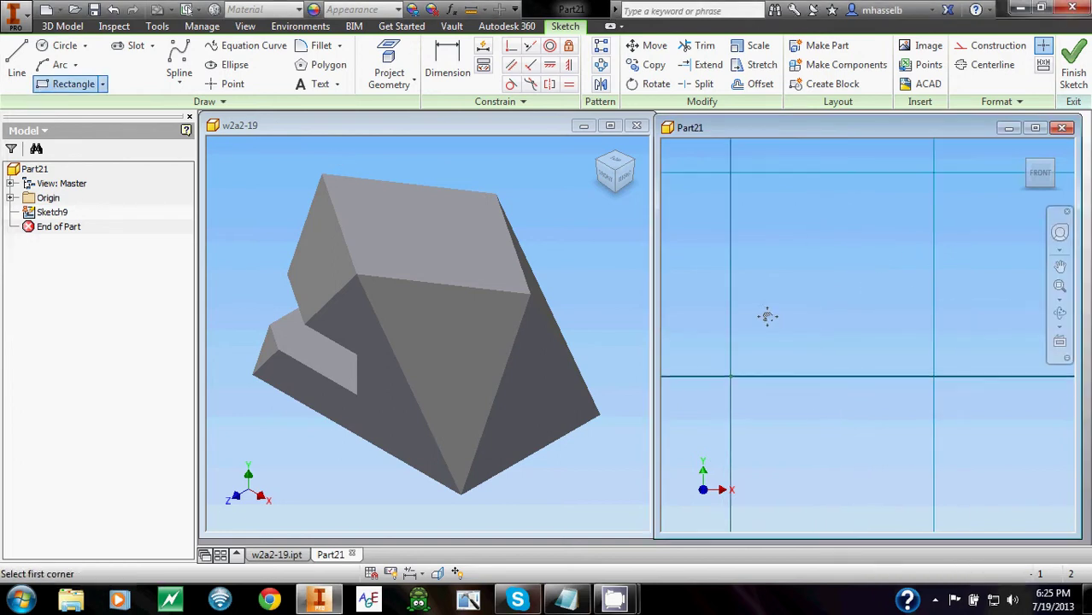
pyautogui.click(731, 375)
pyautogui.moveTo(900, 248); pyautogui.dragTo(815, 313, button='middle')
pyautogui.scroll(2, 899, 280)
pyautogui.moveTo(899, 280); pyautogui.dragTo(902, 276, button='middle')
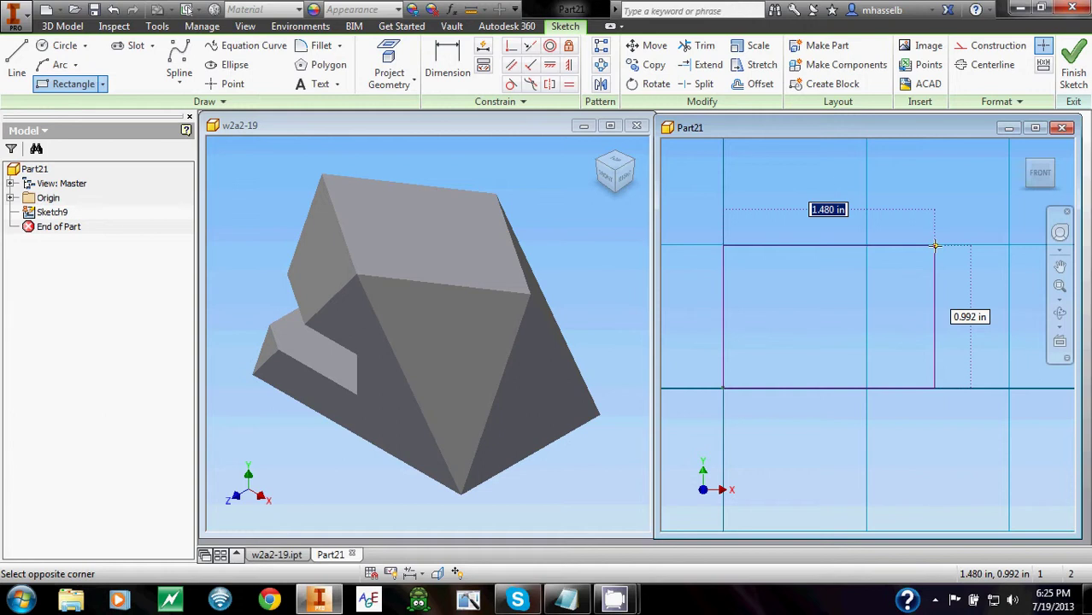
pyautogui.press('Escape')
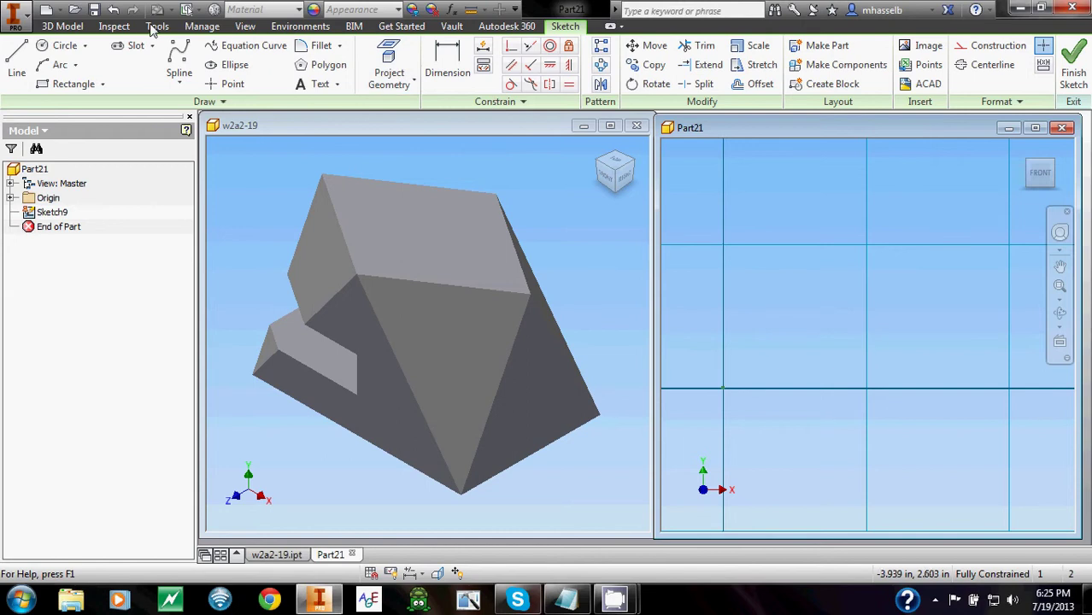
# - Enable minor grid lines and snap to grid in the application's sketch options
pyautogui.click(156, 27)
pyautogui.click(180, 75)
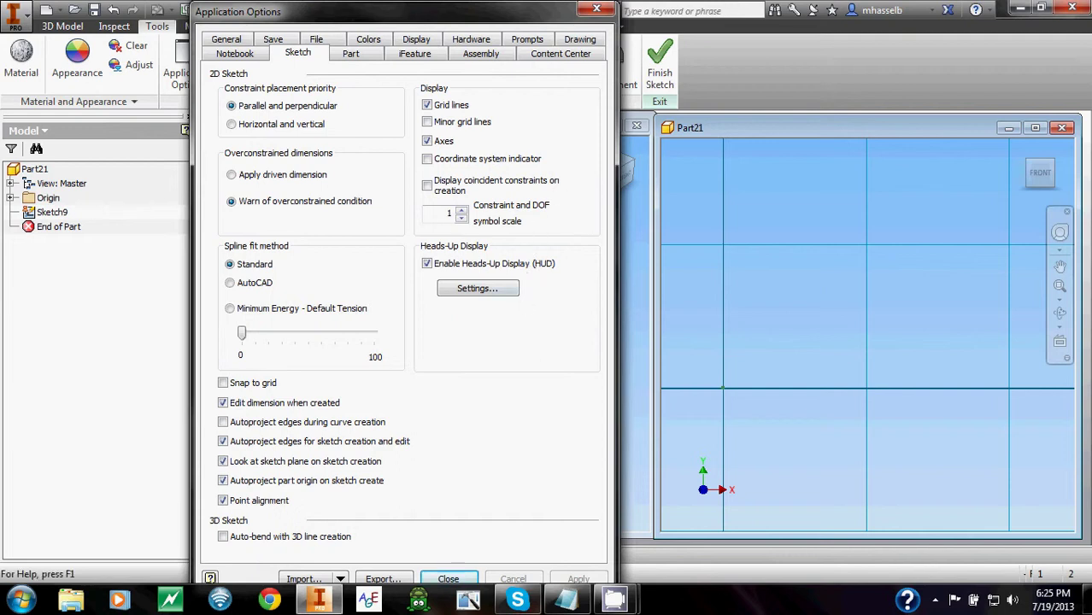
pyautogui.click(428, 122)
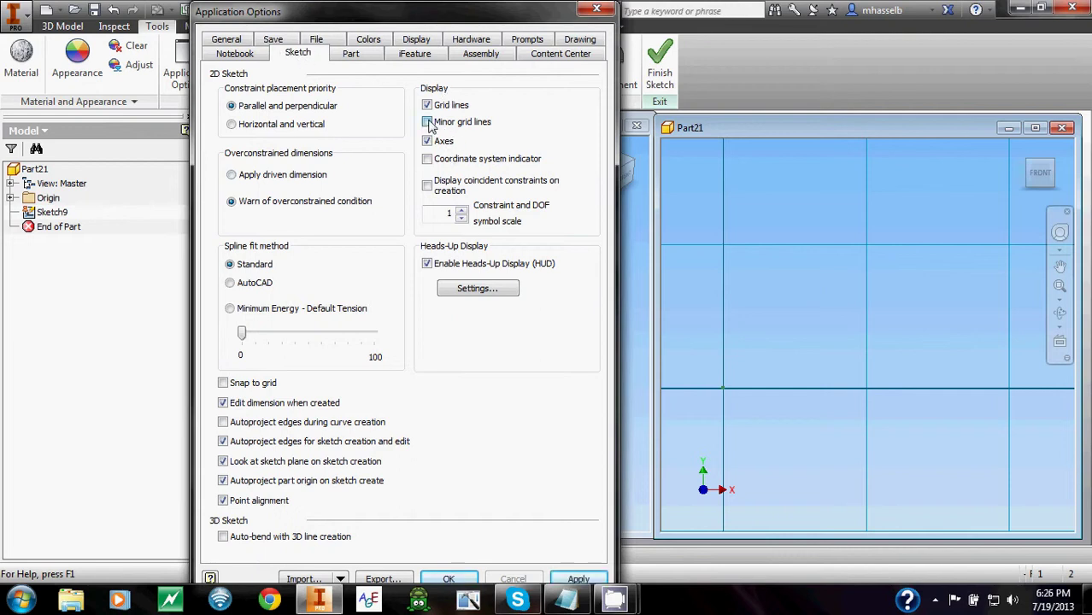
pyautogui.click(223, 384)
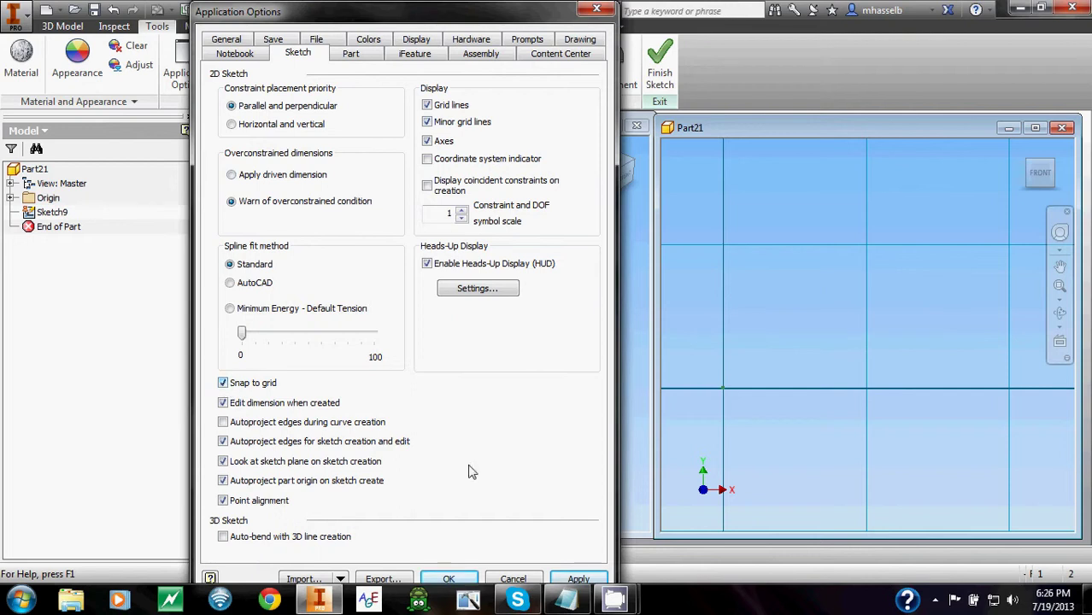
pyautogui.click(449, 579)
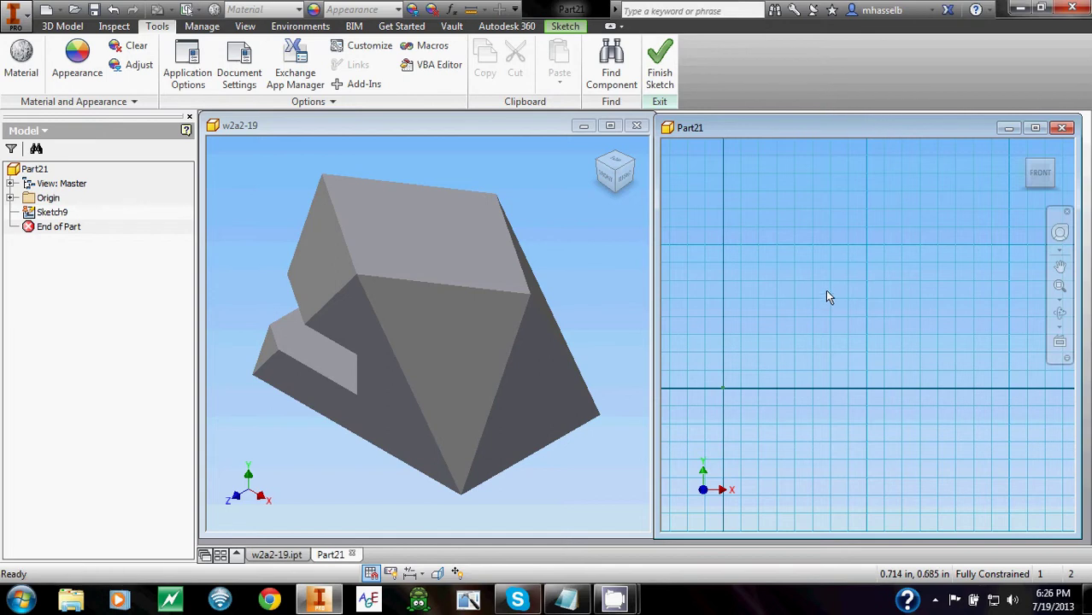
# - Sketch a two-point rectangle 1.5 in wide and 1 in high, starting from the origin
pyautogui.moveTo(874, 298); pyautogui.dragTo(857, 310, button='middle')
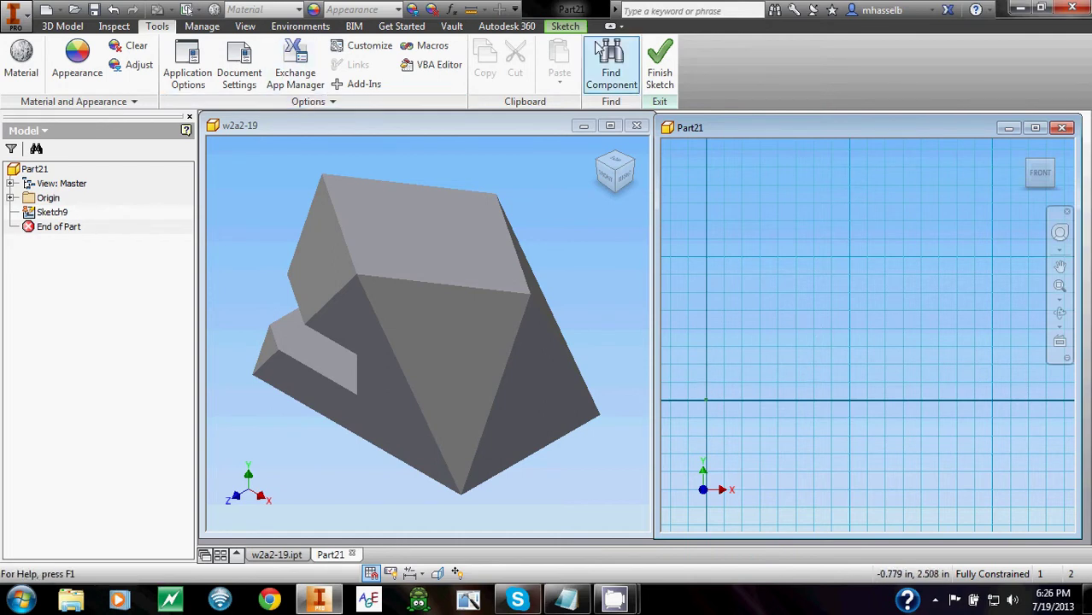
pyautogui.click(567, 27)
pyautogui.click(74, 84)
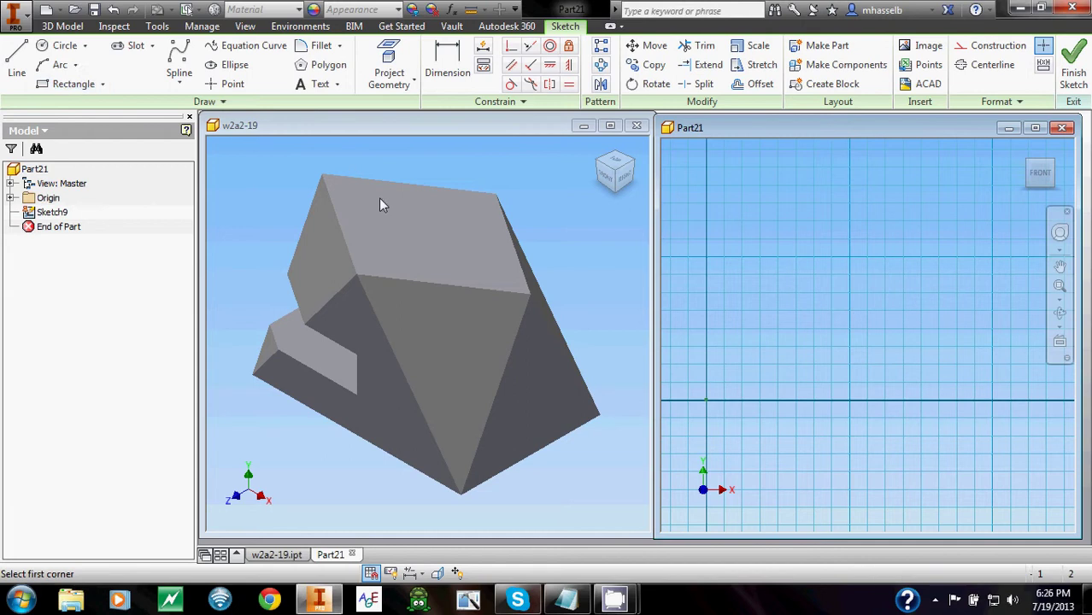
pyautogui.click(706, 402)
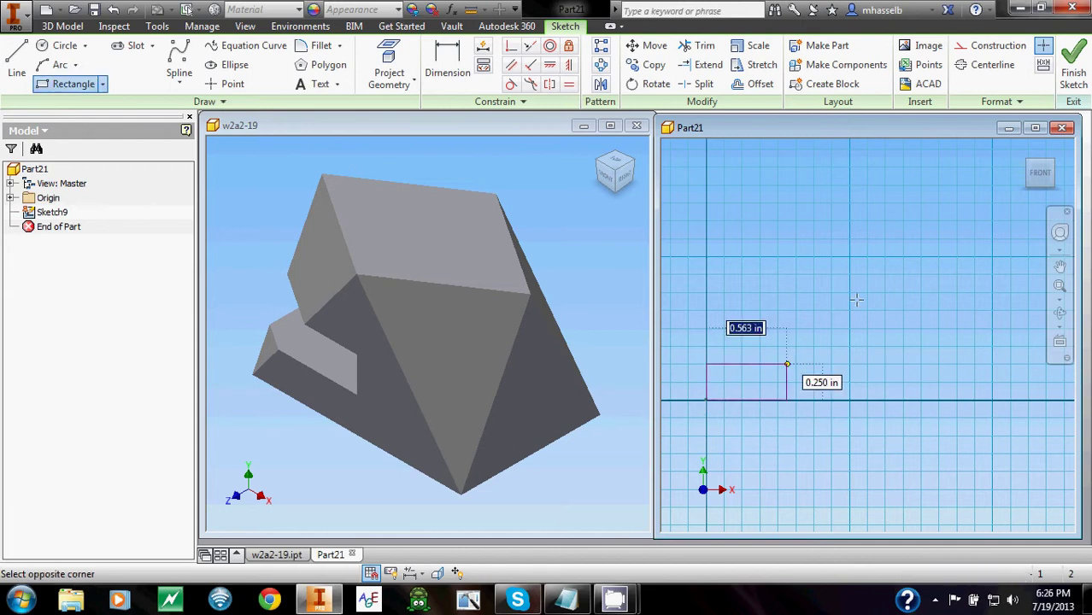
pyautogui.click(922, 255)
# - Finish the sketch and extrude the rectangle 1 in into a solid block
pyautogui.rightClick(868, 204)
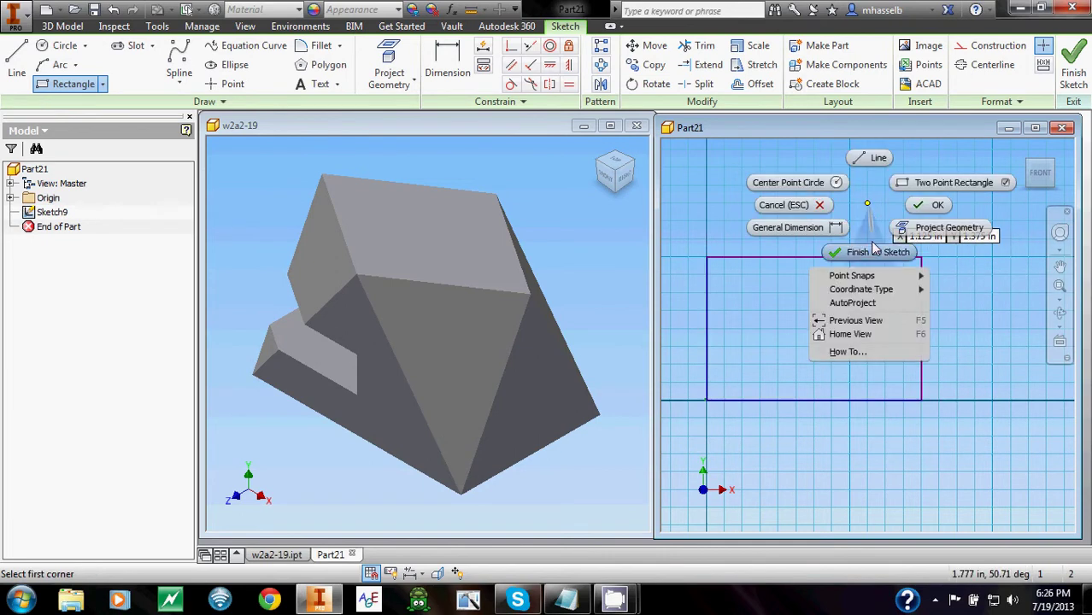
pyautogui.click(873, 250)
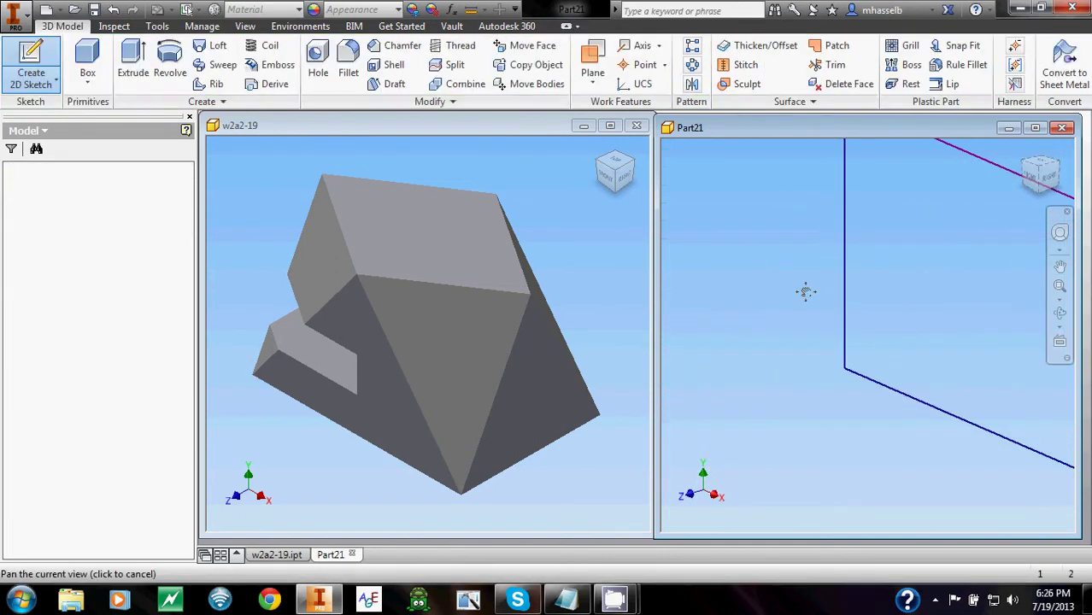
pyautogui.press('e')
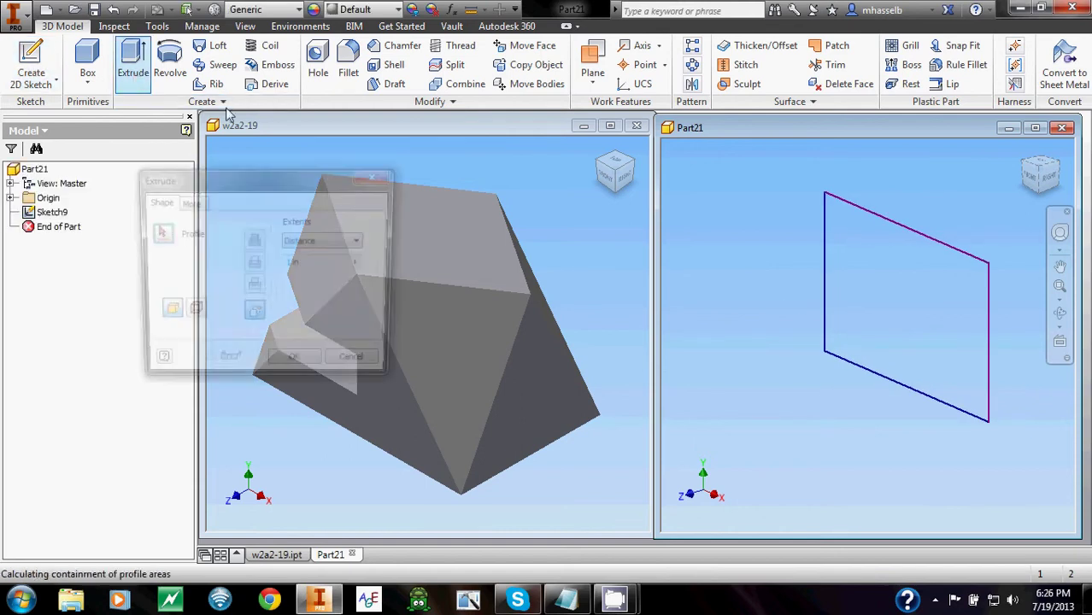
pyautogui.click(296, 366)
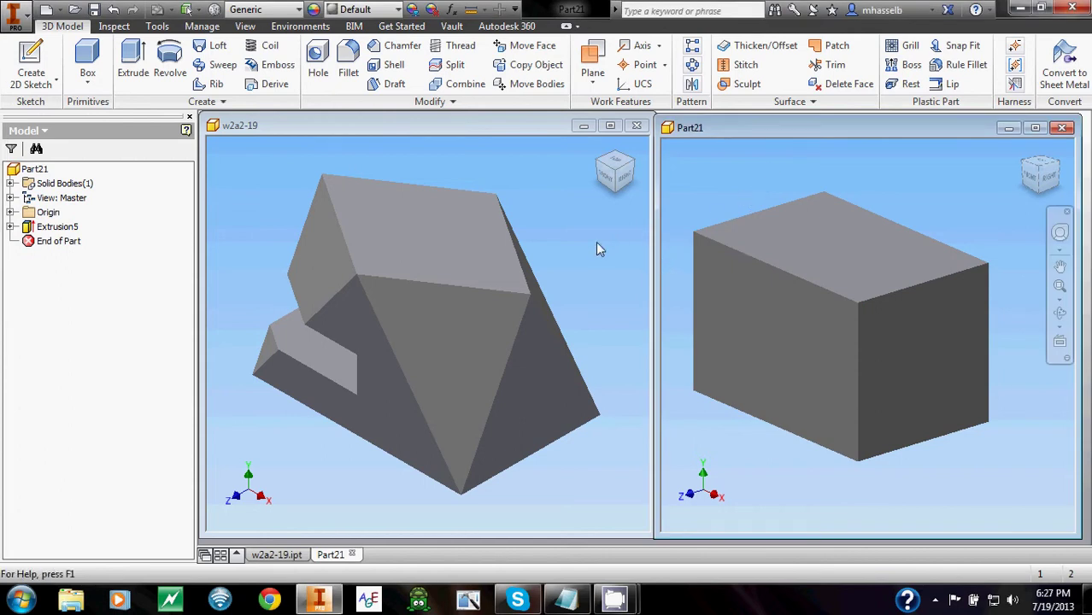
# - Create a three-point work plane through the block's near bottom corner and the midpoints of the two top edges adjoining the corner above it
pyautogui.moveTo(447, 205)
pyautogui.mouseDown(button='middle')
pyautogui.moveTo(439, 188)
pyautogui.moveTo(439, 200)
pyautogui.mouseUp(button='middle')
pyautogui.keyDown('shift'); pyautogui.moveTo(471, 329); pyautogui.dragTo(453, 410, button='middle'); pyautogui.keyUp('shift')
pyautogui.moveTo(431, 252)
pyautogui.keyDown('shift'); pyautogui.mouseDown(button='middle')
pyautogui.moveTo(428, 278)
pyautogui.moveTo(435, 269)
pyautogui.mouseUp(button='middle'); pyautogui.keyUp('shift')
pyautogui.click(618, 175)
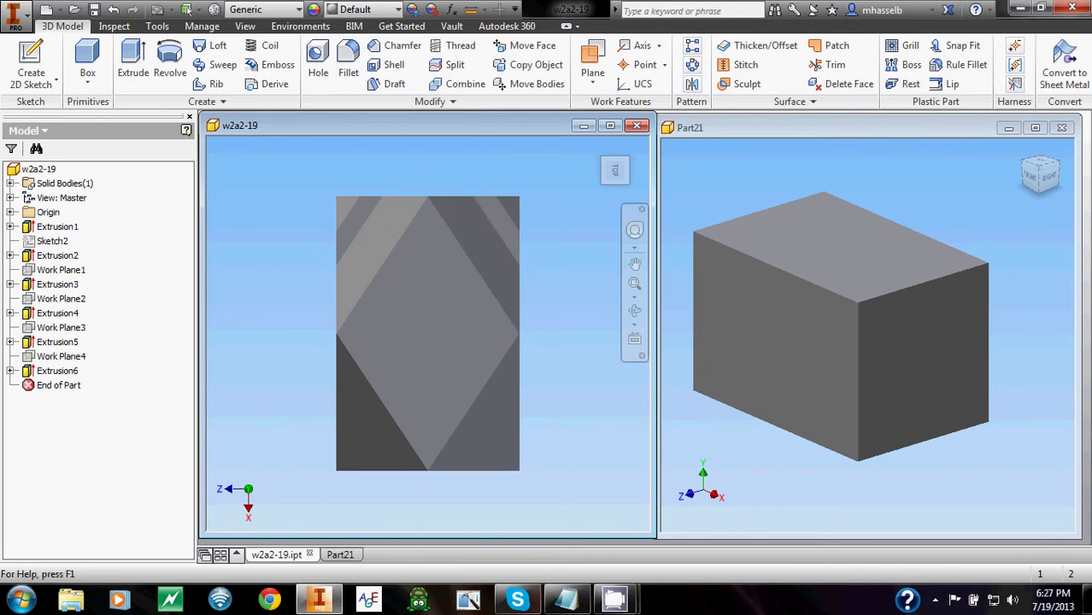
pyautogui.click(726, 232)
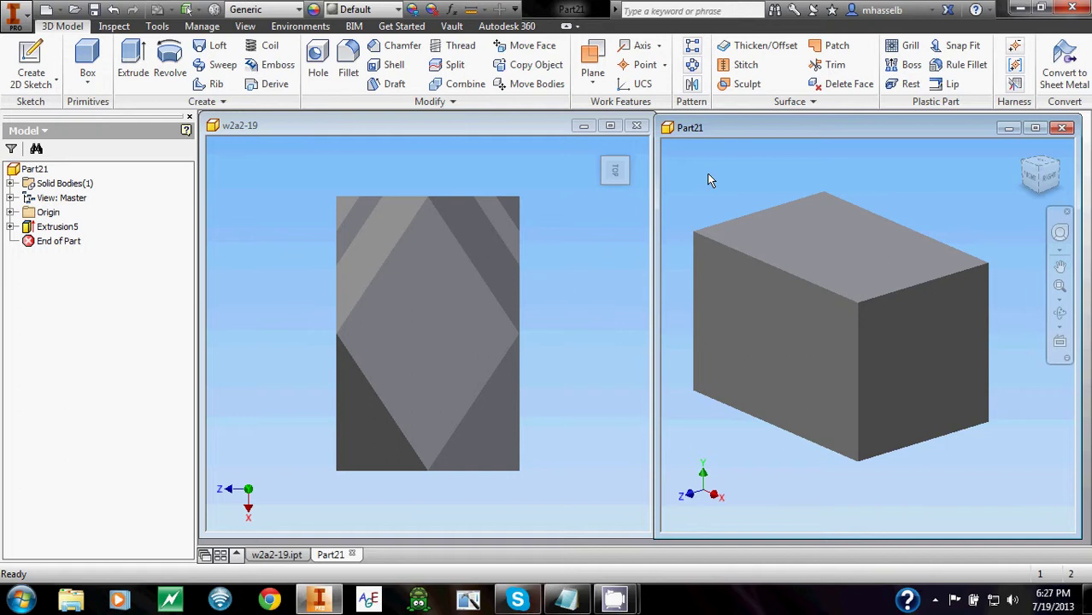
pyautogui.click(591, 84)
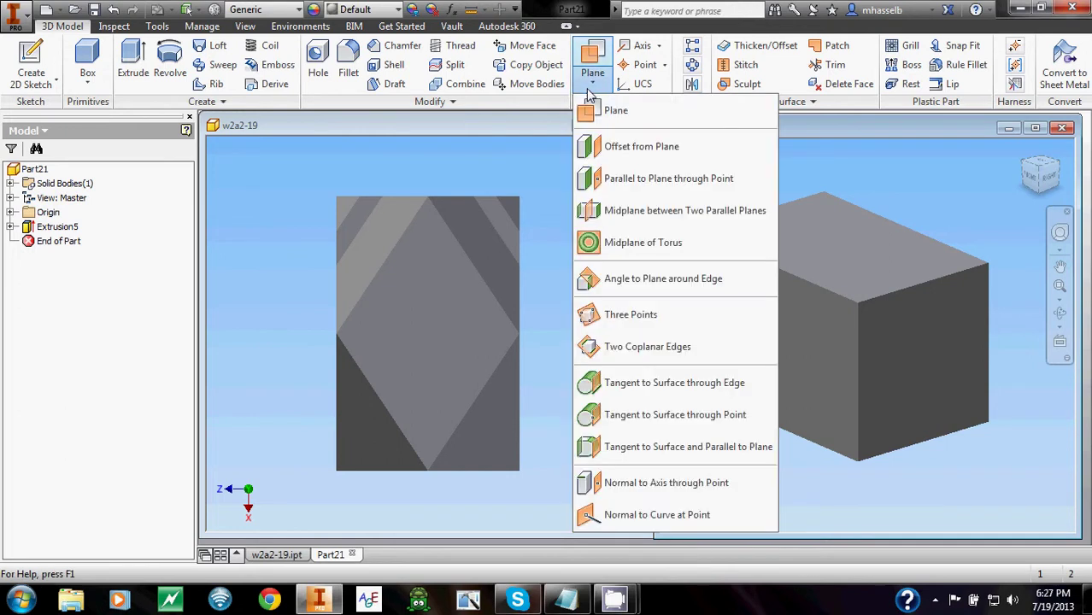
pyautogui.click(601, 316)
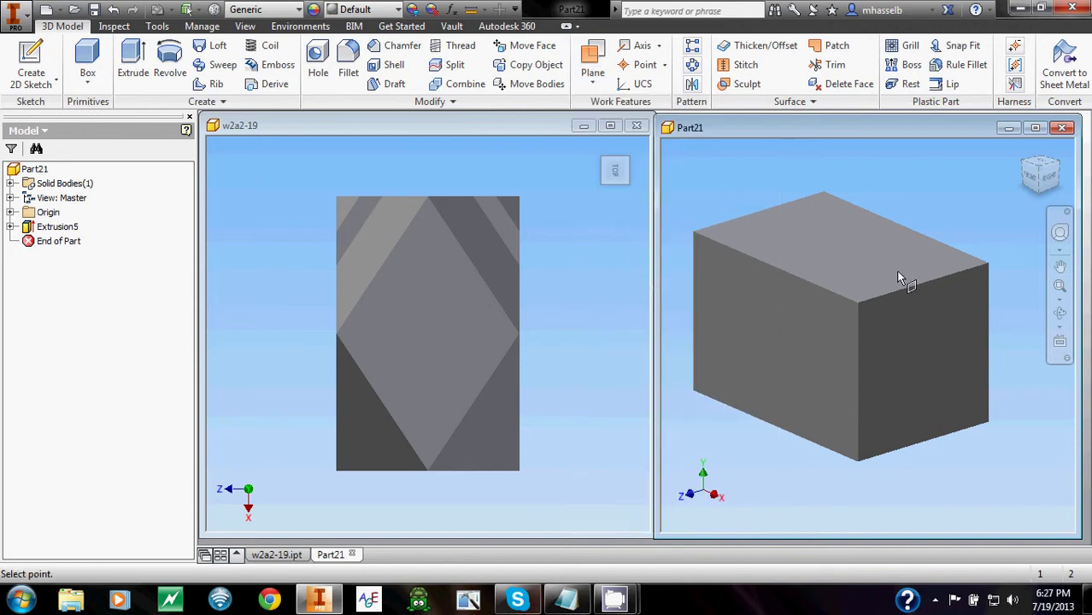
pyautogui.moveTo(881, 237)
pyautogui.mouseDown(button='middle')
pyautogui.moveTo(902, 220)
pyautogui.moveTo(890, 226)
pyautogui.mouseUp(button='middle')
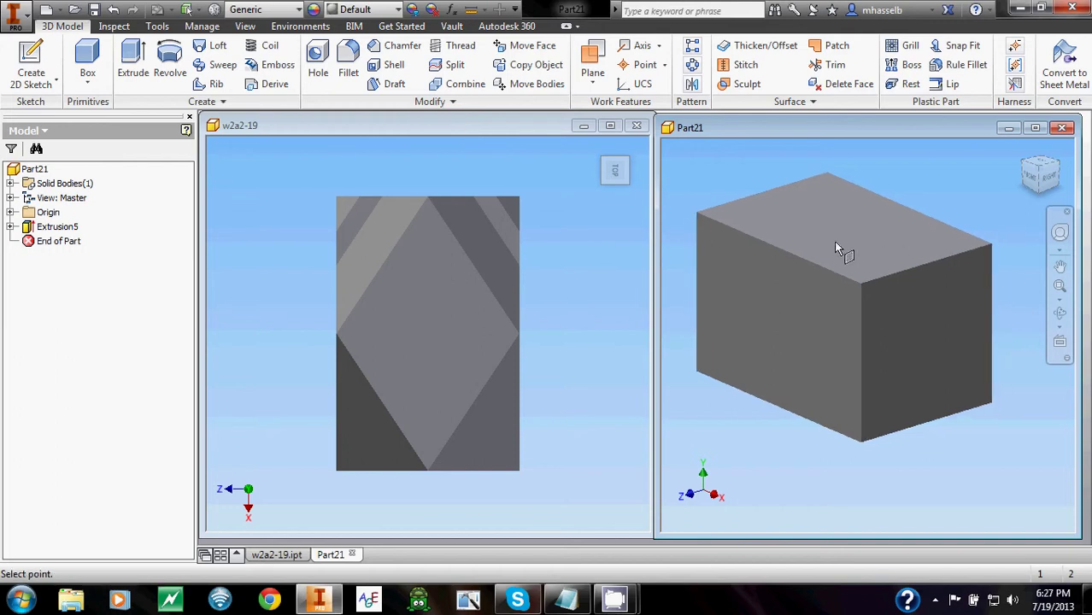
pyautogui.click(863, 443)
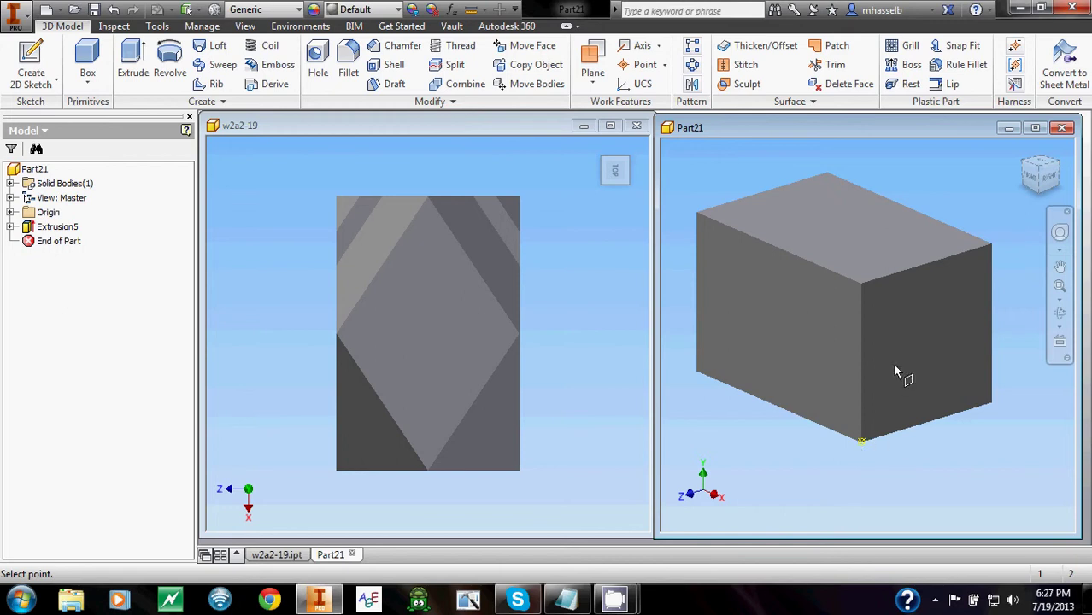
pyautogui.click(927, 266)
pyautogui.click(778, 253)
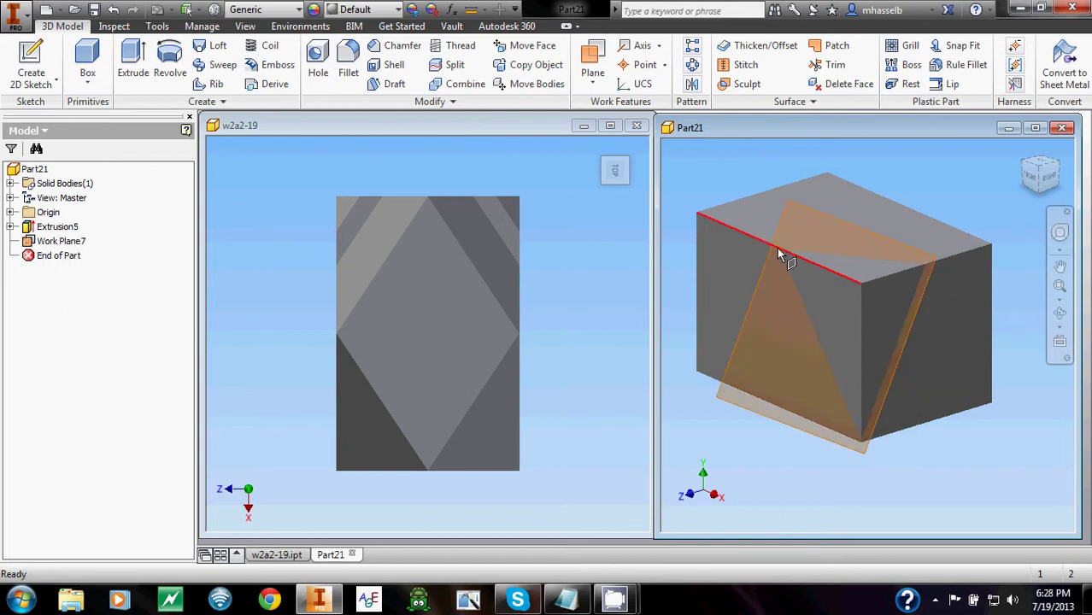
# - Start a 2D sketch on the angled three-point work plane and return to an isometric view of the block
pyautogui.moveTo(778, 235); pyautogui.dragTo(769, 232, button='middle')
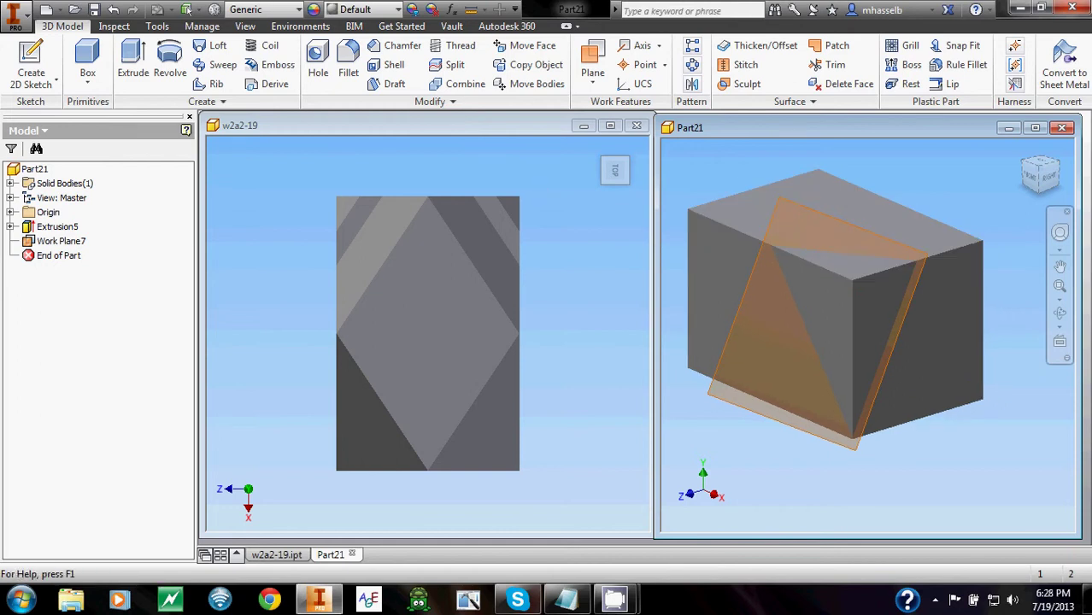
pyautogui.moveTo(951, 181); pyautogui.dragTo(947, 210, button='middle')
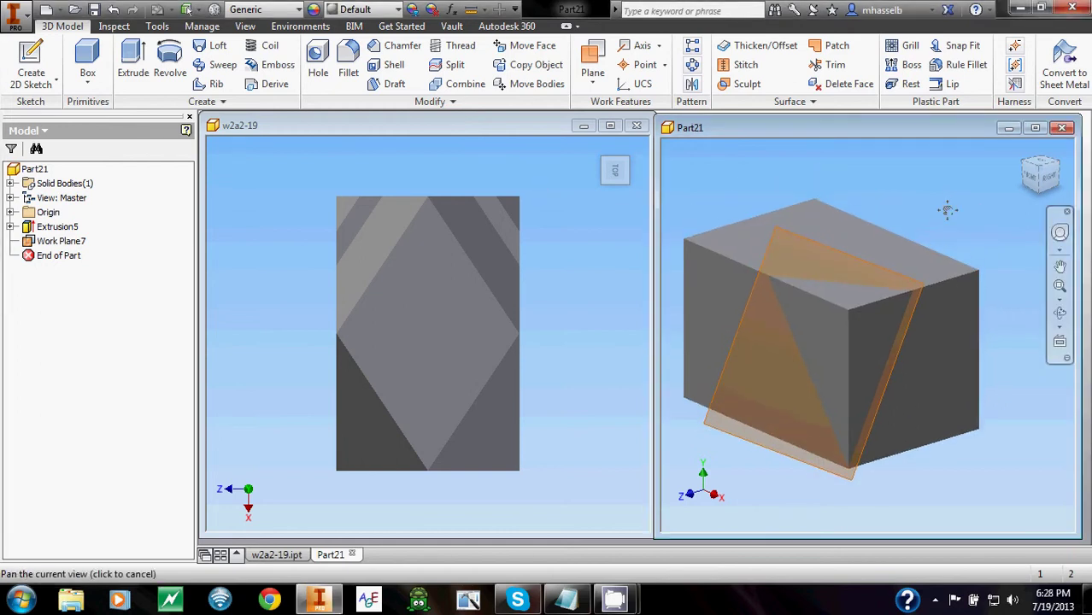
pyautogui.click(34, 58)
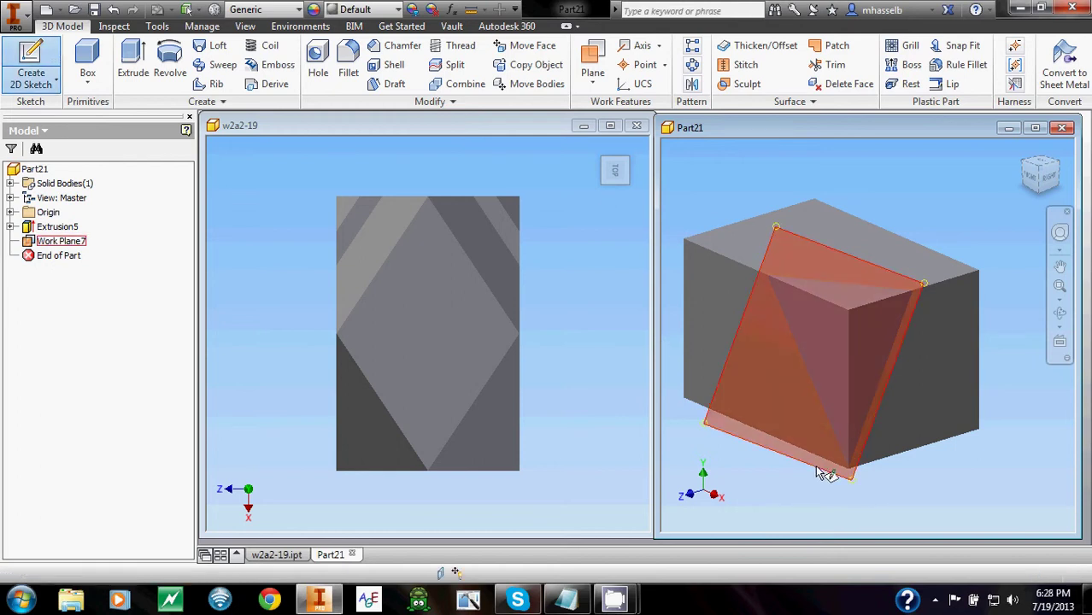
pyautogui.click(823, 472)
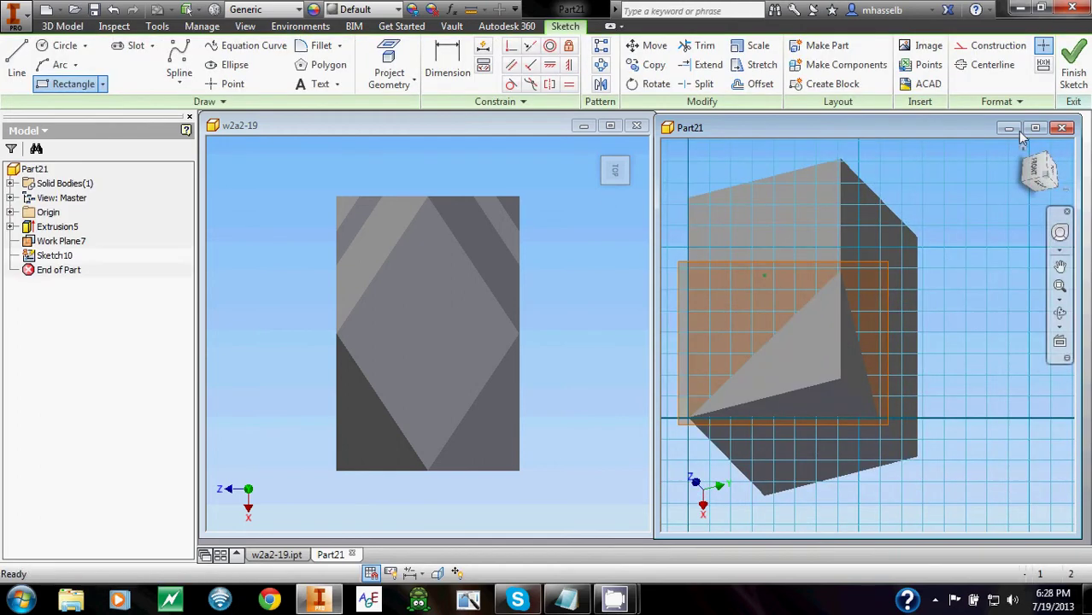
pyautogui.click(1023, 148)
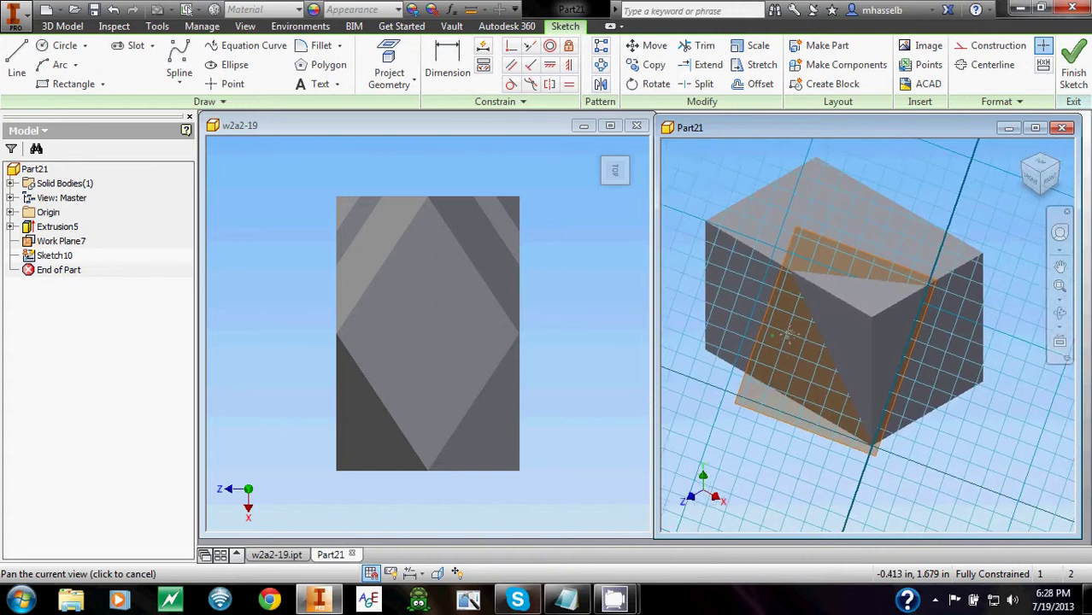
pyautogui.moveTo(789, 334); pyautogui.dragTo(769, 326, button='middle')
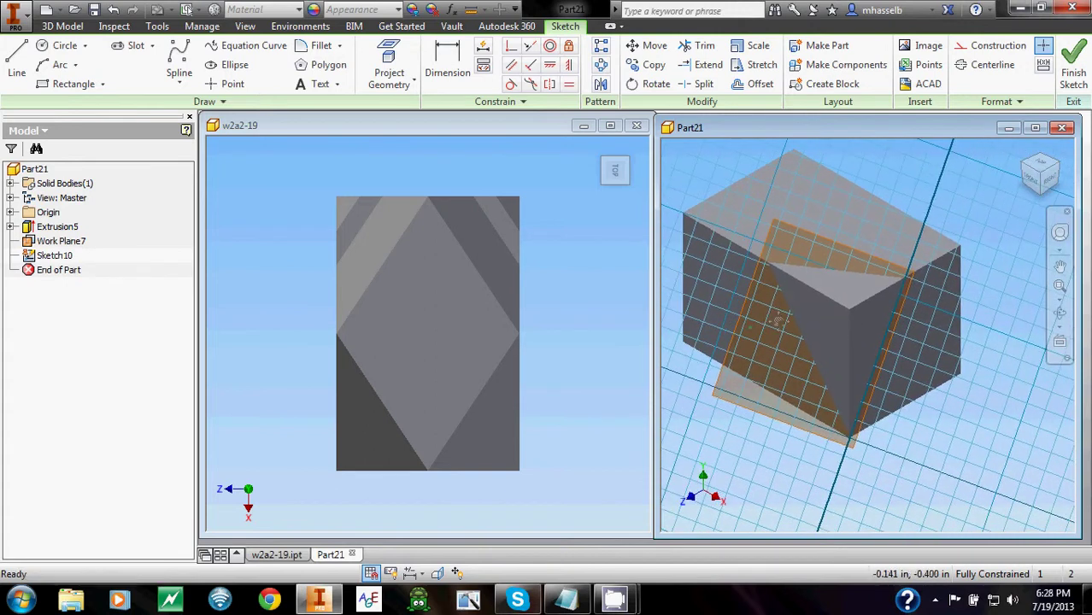
# - Draw a diagonal line that passes through the block in the angled plane's sketch
pyautogui.click(16, 61)
pyautogui.click(731, 210)
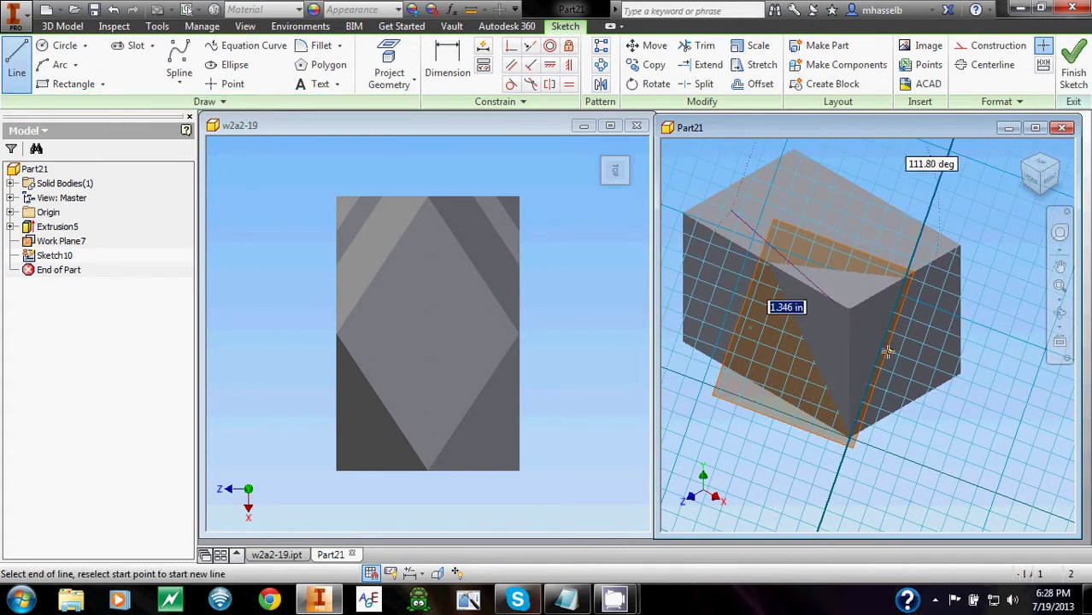
pyautogui.click(945, 433)
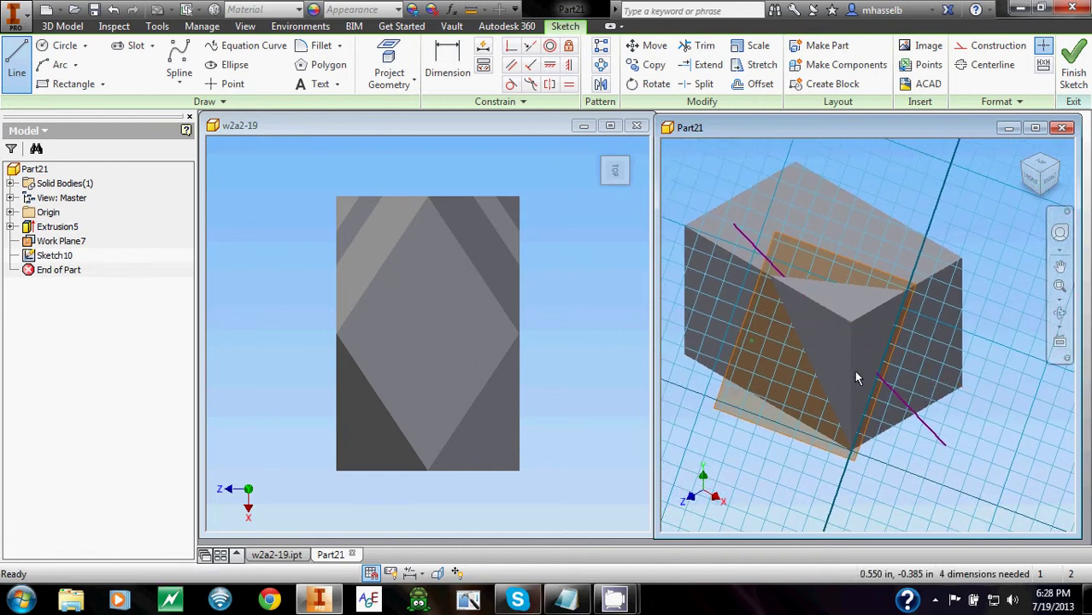
pyautogui.press('Escape')
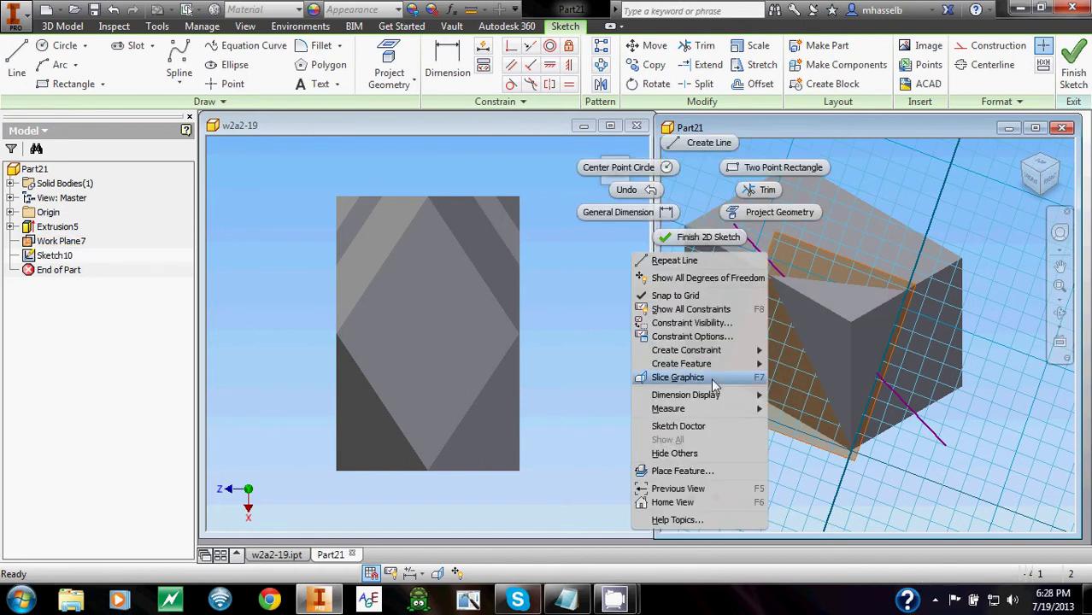
# - Slice the graphics at the sketch plane to expose the sketch inside the block
pyautogui.click(711, 377)
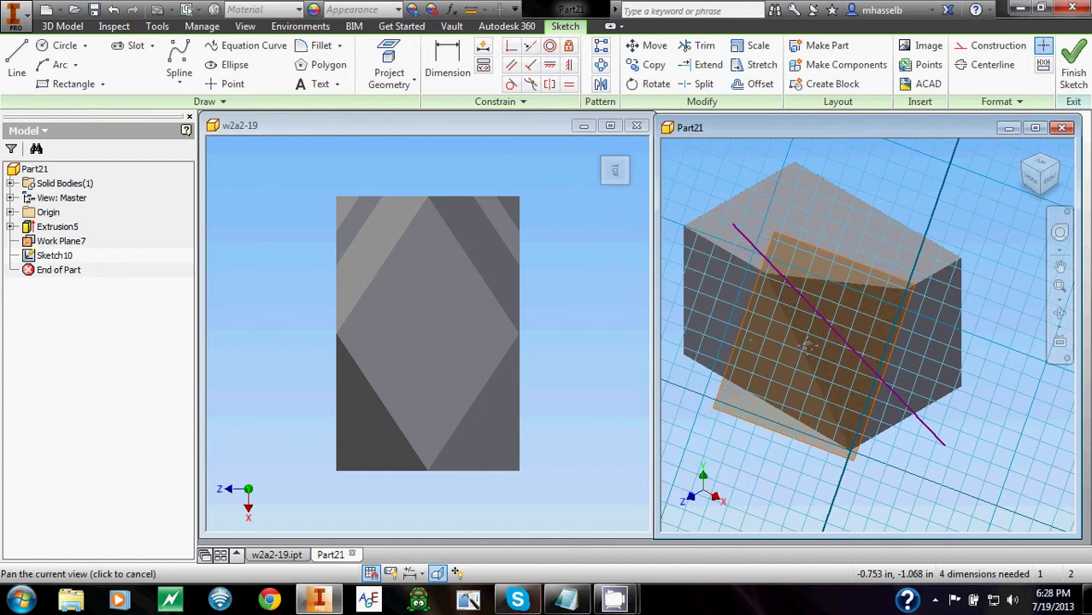
pyautogui.moveTo(832, 359); pyautogui.dragTo(807, 346, button='middle')
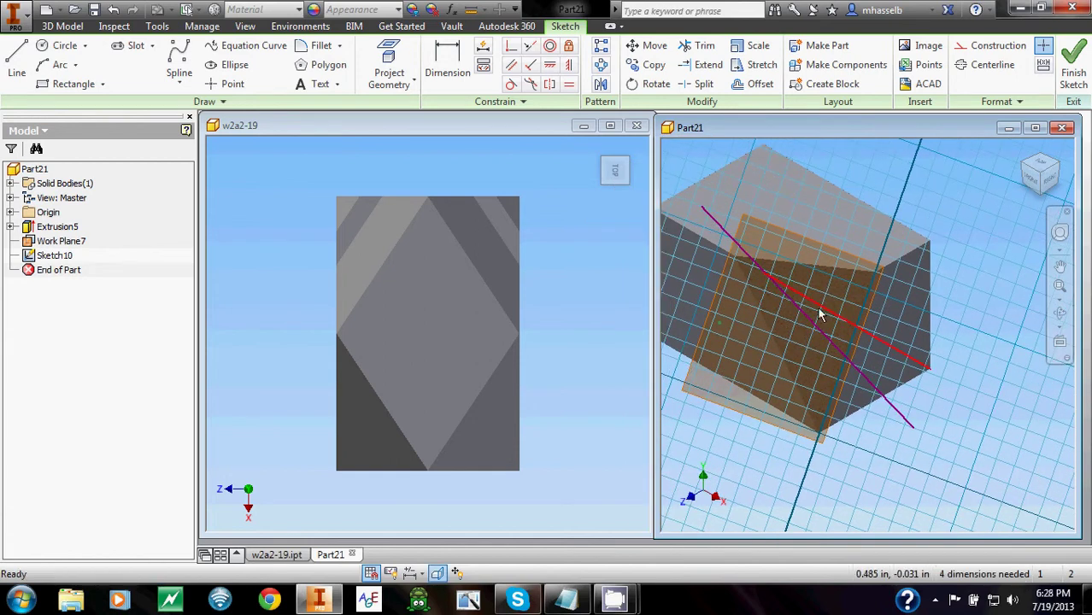
pyautogui.moveTo(818, 309); pyautogui.dragTo(830, 312, button='middle')
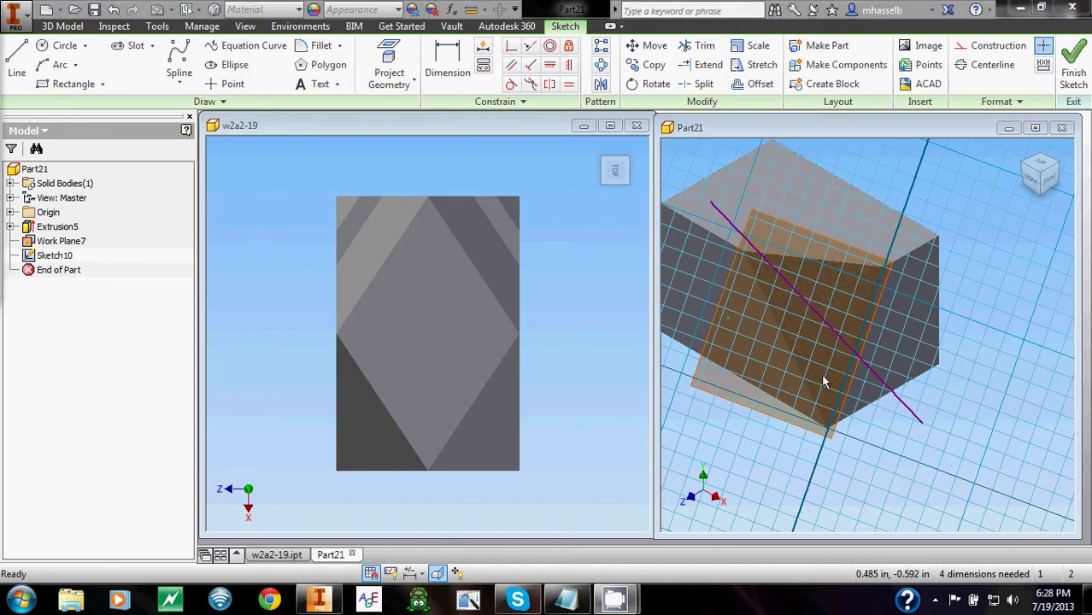
# - Replace the diagonal line with a closed triangle that fully surrounds the plane's cross-section at the block's corner
pyautogui.click(914, 416)
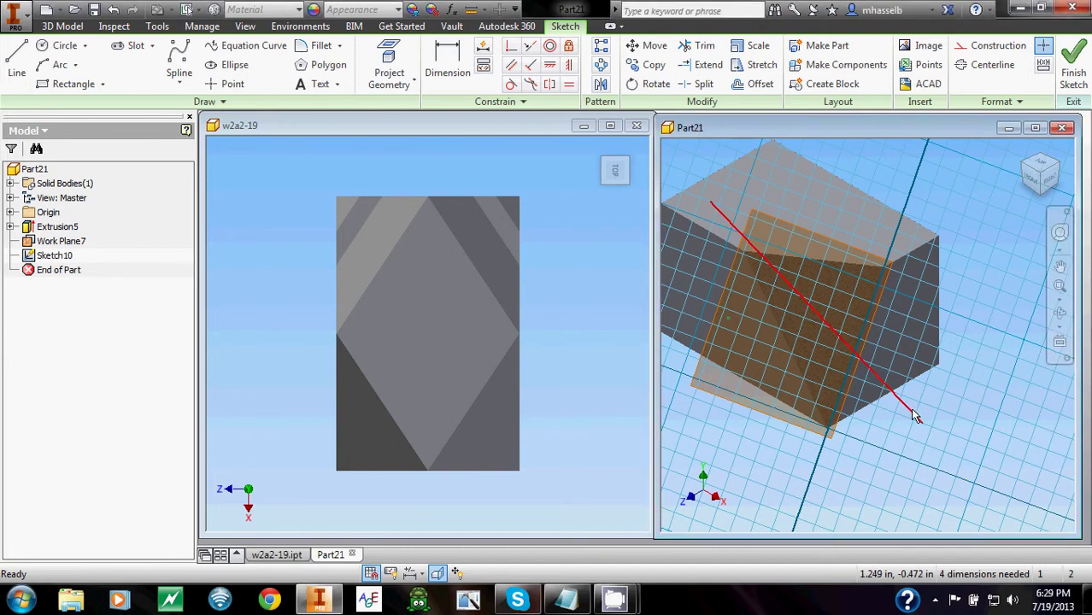
pyautogui.press('Delete')
pyautogui.click(16, 60)
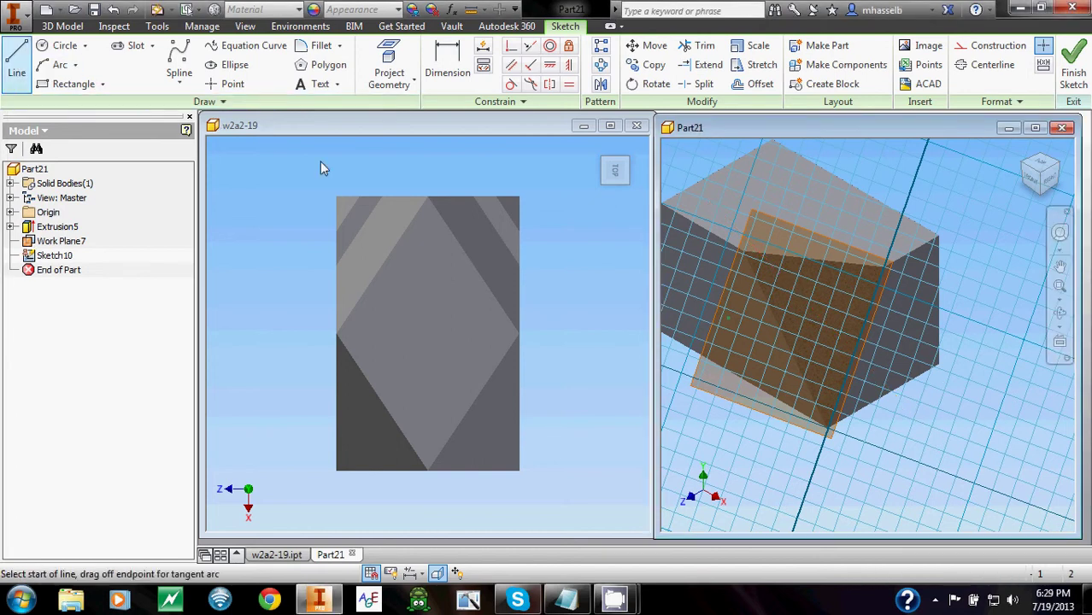
pyautogui.click(712, 226)
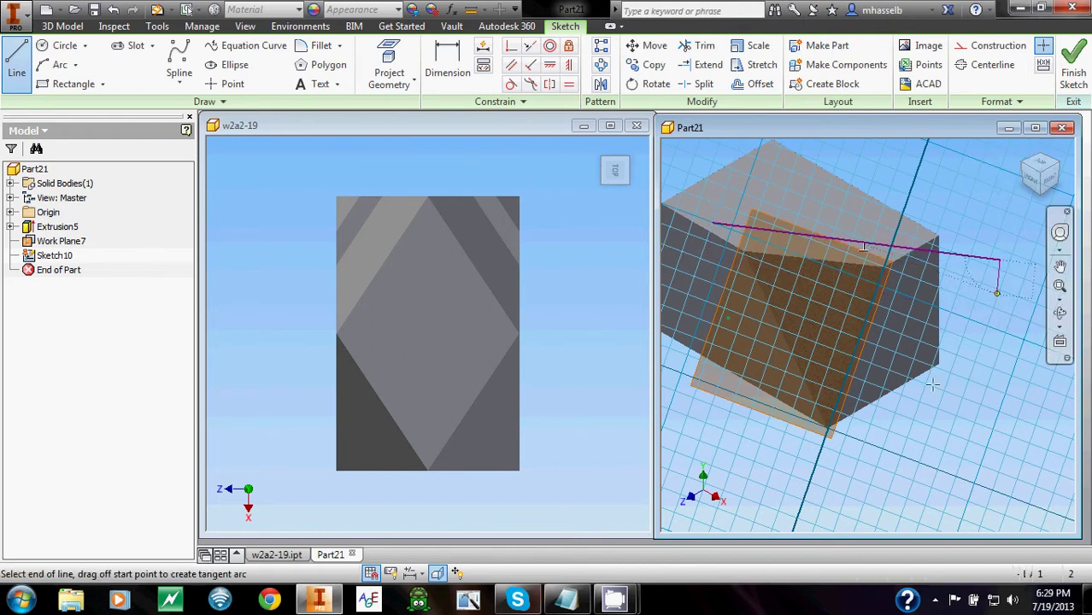
pyautogui.click(808, 483)
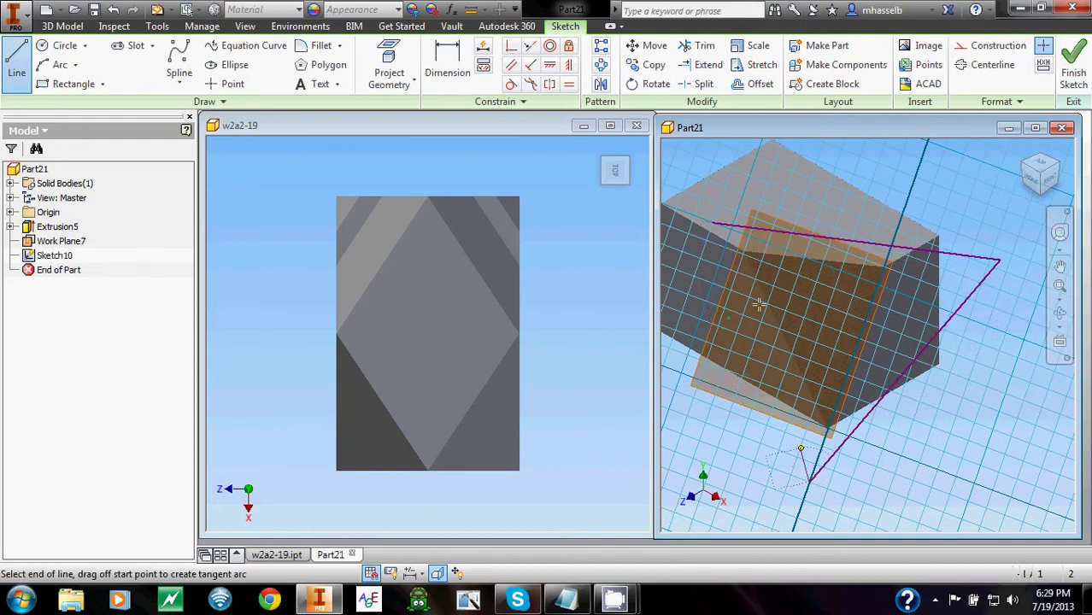
pyautogui.click(711, 222)
pyautogui.moveTo(721, 203); pyautogui.dragTo(732, 235, button='middle')
pyautogui.press('Escape')
# - Finish the sketch and extrude the triangle as a 1 in cut that removes the block's corner
pyautogui.rightClick(910, 190)
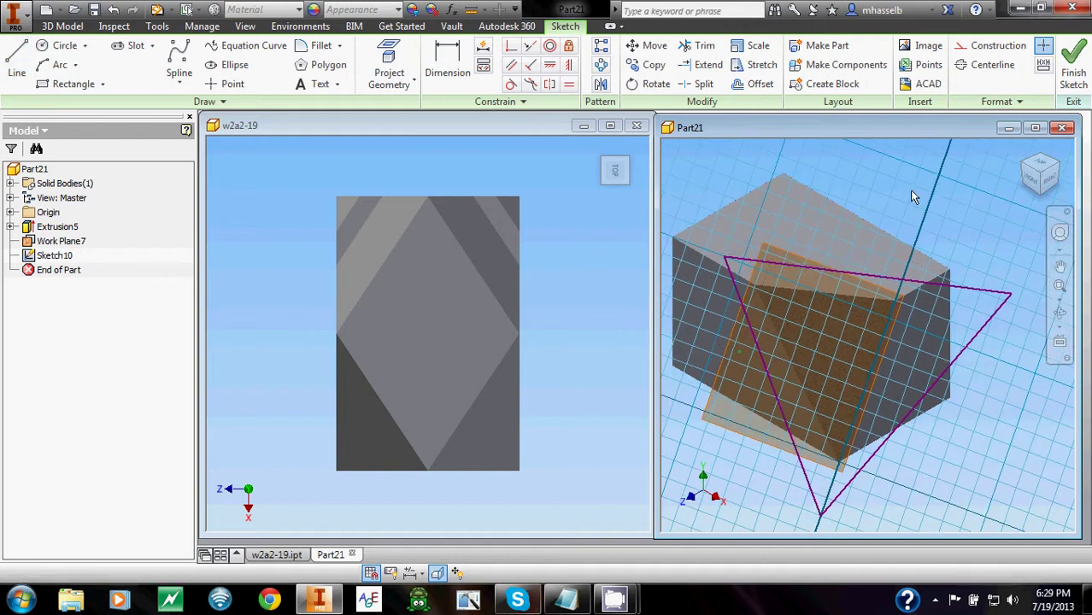
pyautogui.click(913, 236)
pyautogui.moveTo(881, 273)
pyautogui.keyDown('shift'); pyautogui.mouseDown(button='middle')
pyautogui.moveTo(831, 268)
pyautogui.moveTo(841, 273)
pyautogui.mouseUp(button='middle'); pyautogui.keyUp('shift')
pyautogui.click(133, 72)
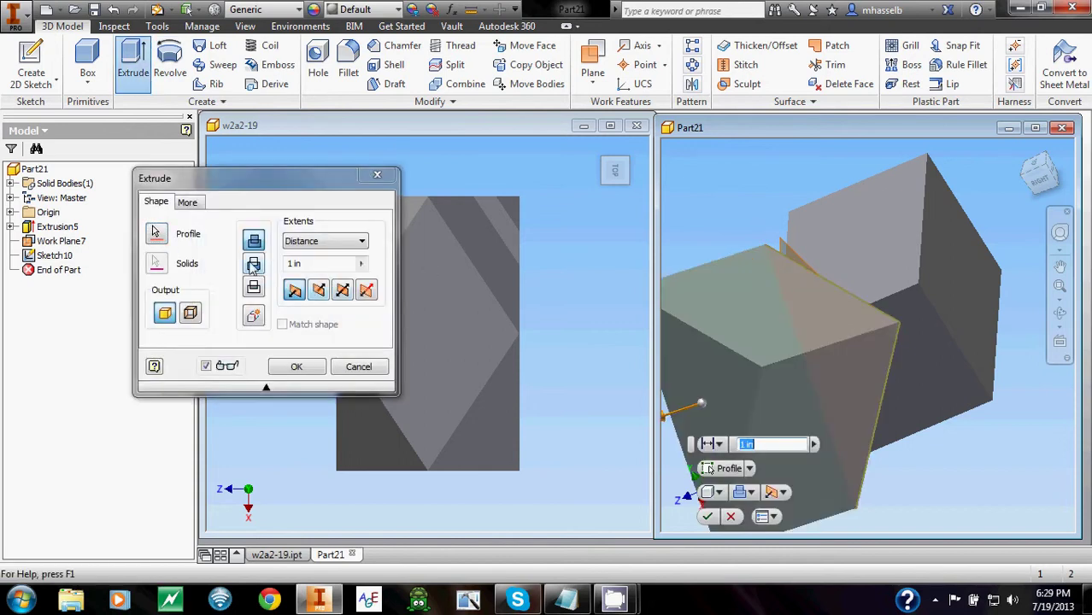
pyautogui.click(255, 265)
pyautogui.click(321, 294)
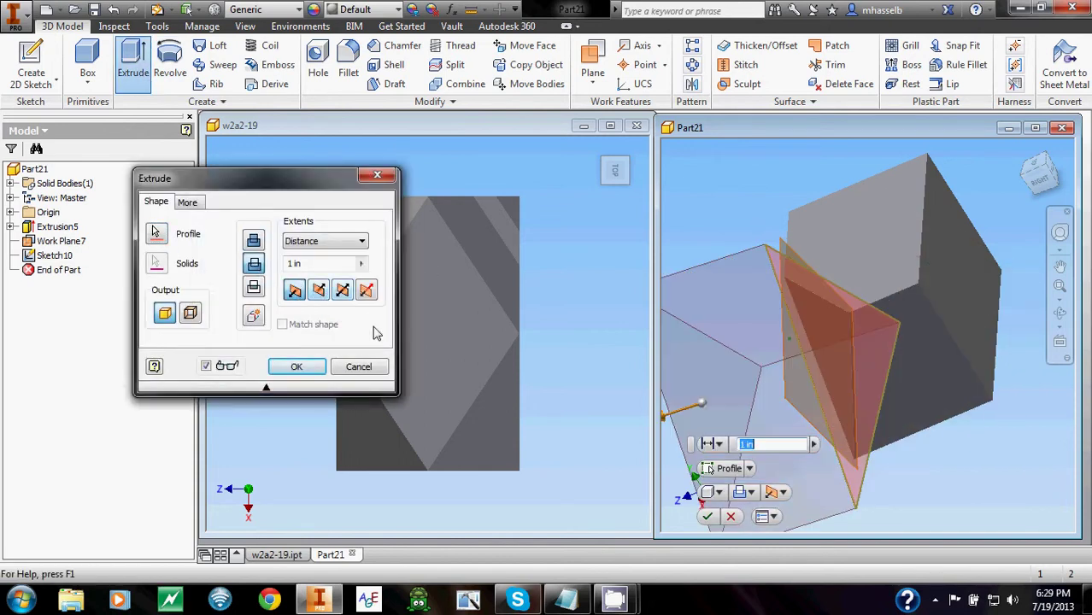
pyautogui.click(298, 368)
# - Restore the isometric view and hide the work plane lying on the angled cut face
pyautogui.keyDown('shift'); pyautogui.moveTo(893, 312); pyautogui.dragTo(923, 310, button='middle'); pyautogui.keyUp('shift')
pyautogui.press('F6')
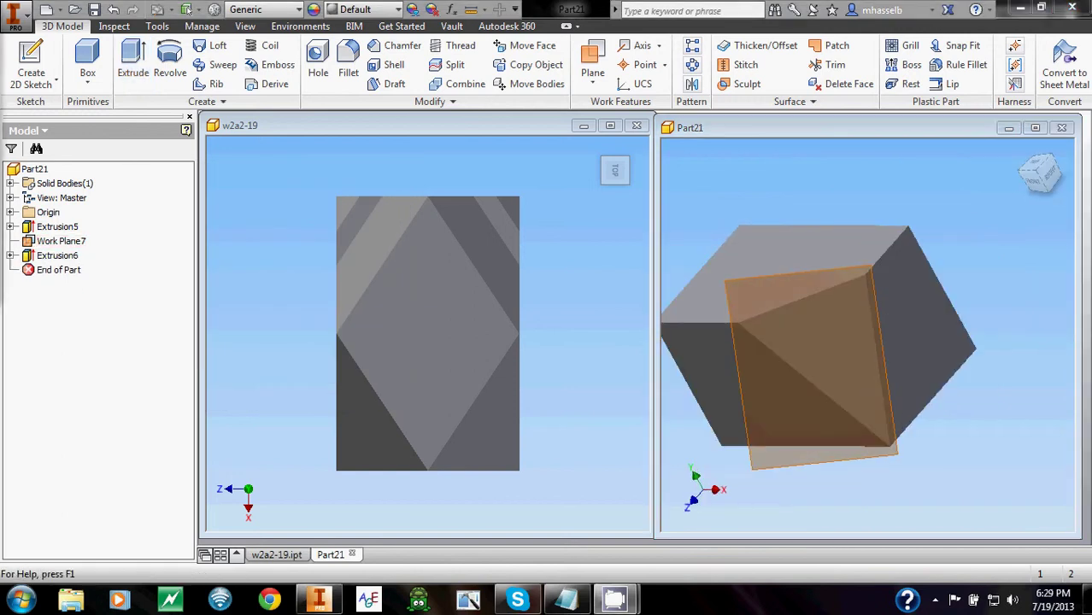
pyautogui.click(1028, 156)
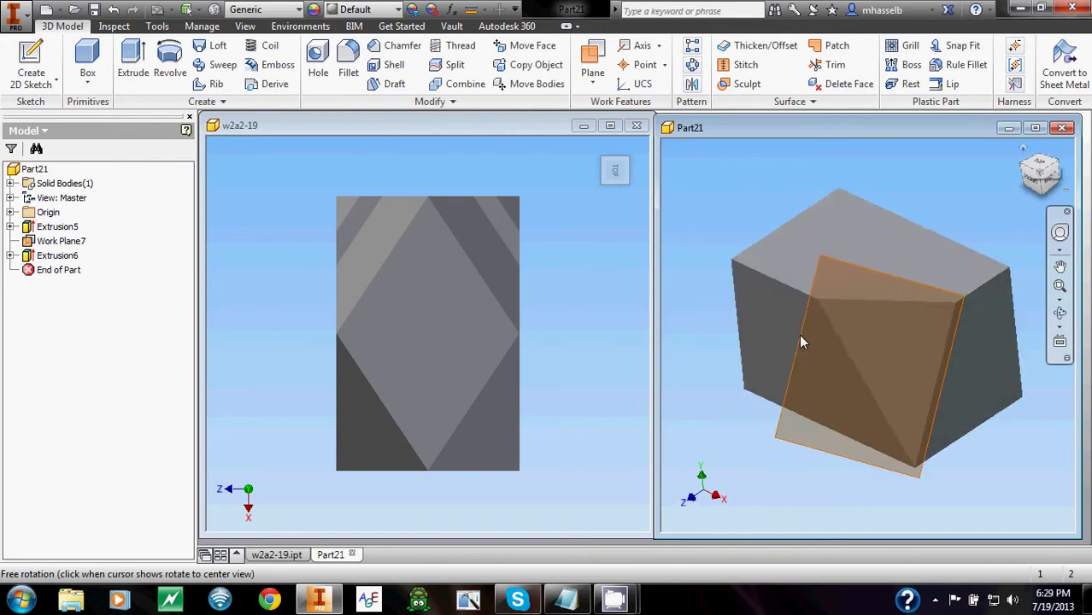
pyautogui.rightClick(864, 270)
pyautogui.click(931, 279)
pyautogui.moveTo(826, 291); pyautogui.dragTo(814, 273, button='middle')
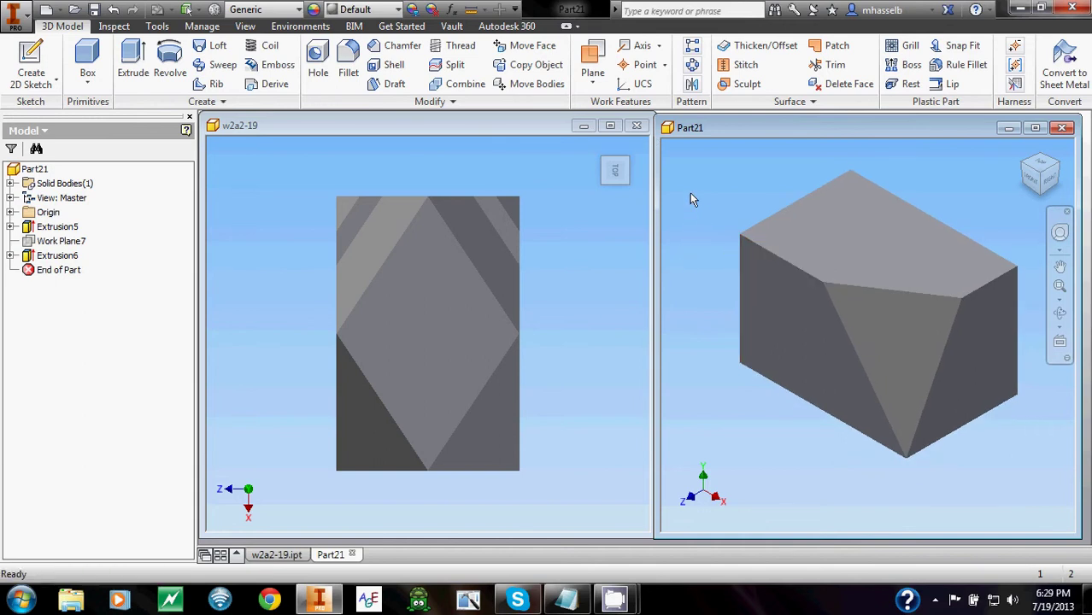
# - Create a midplane between the block's two parallel end faces
pyautogui.click(596, 82)
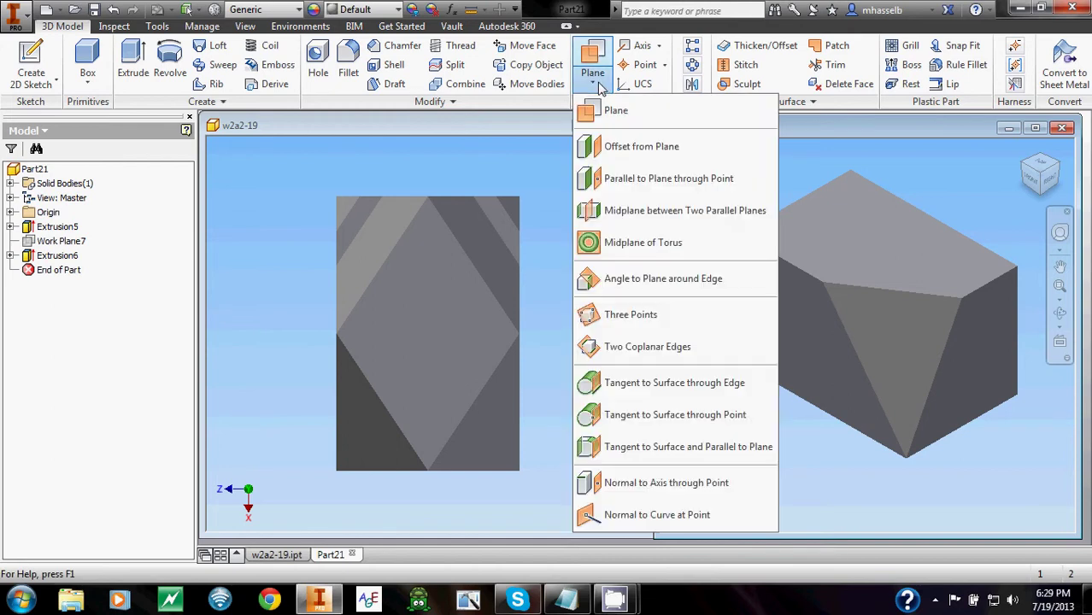
pyautogui.click(647, 214)
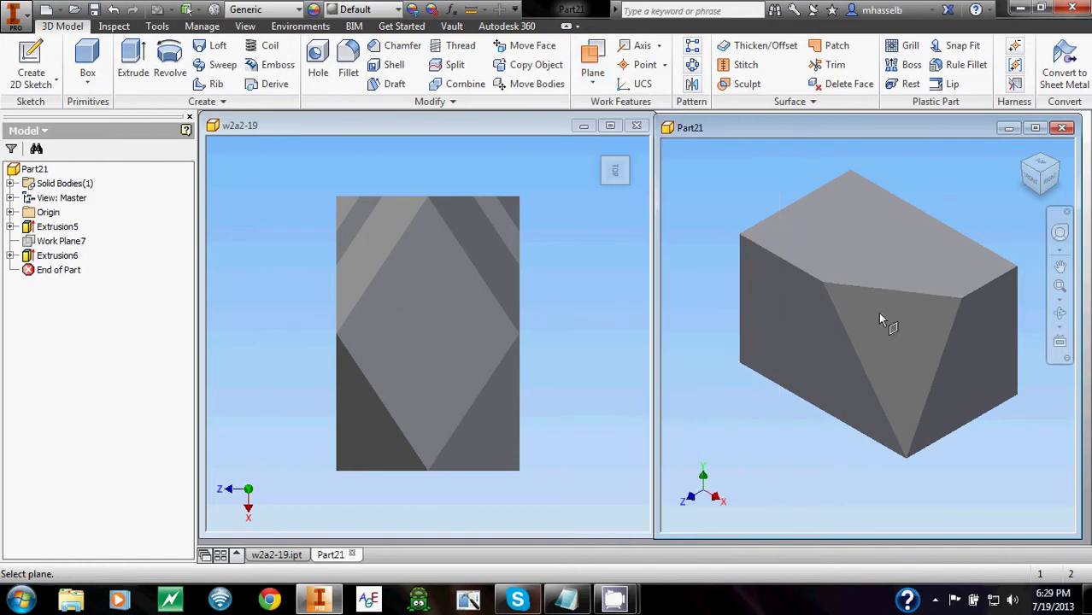
pyautogui.click(956, 385)
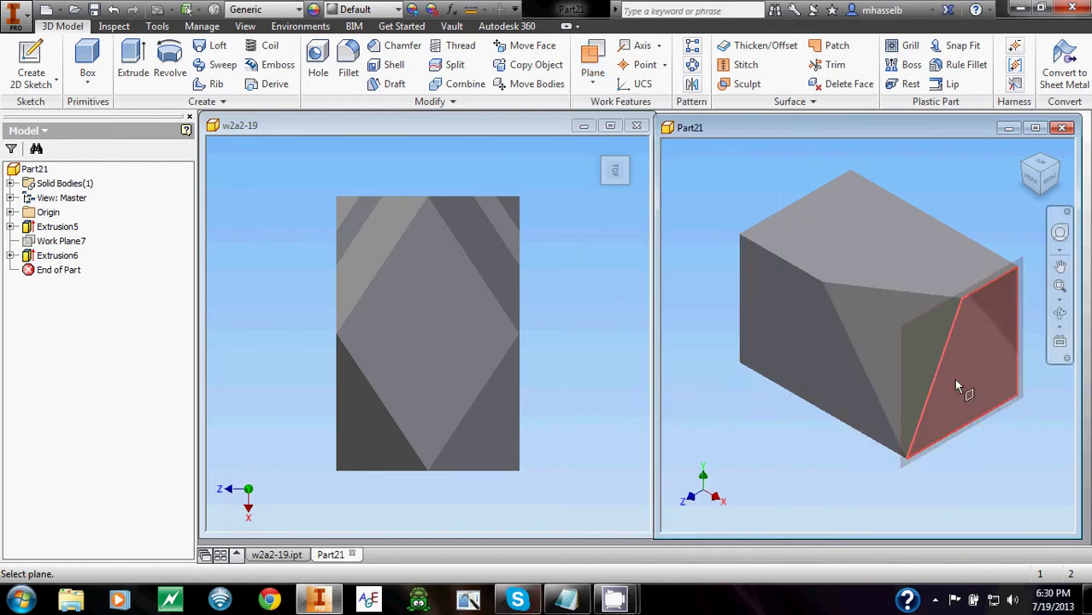
pyautogui.click(761, 277)
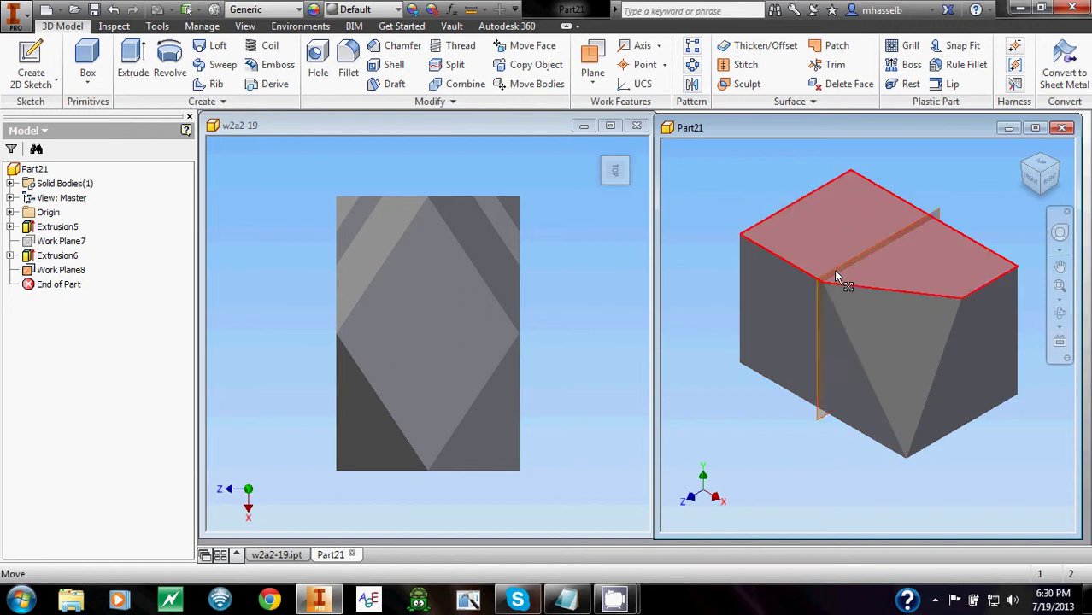
# - Create a second work plane midway between the block's two long side faces
pyautogui.press(']')
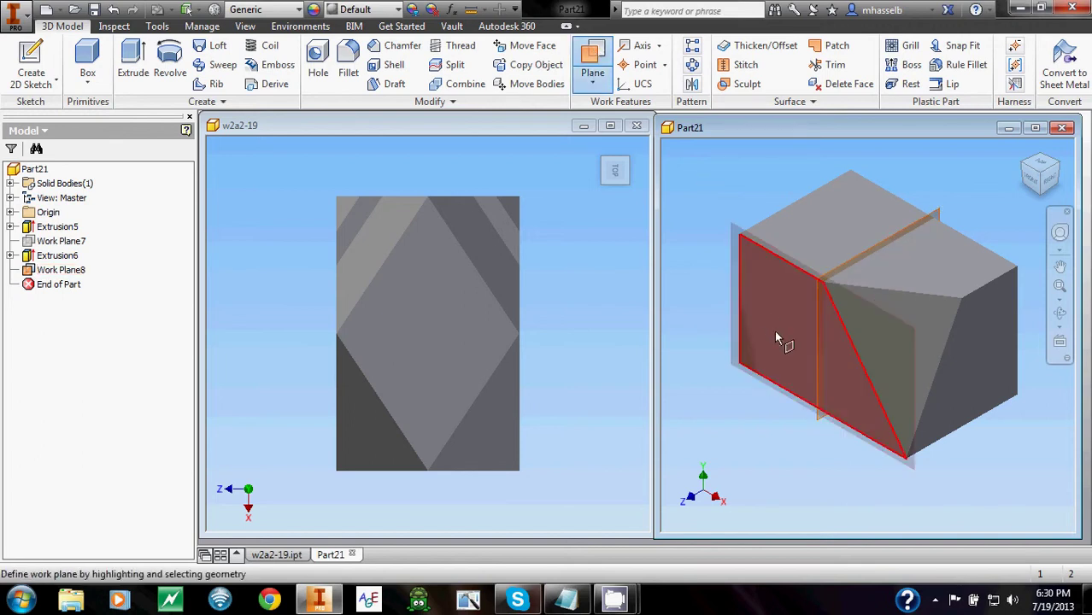
pyautogui.click(788, 326)
pyautogui.click(876, 221)
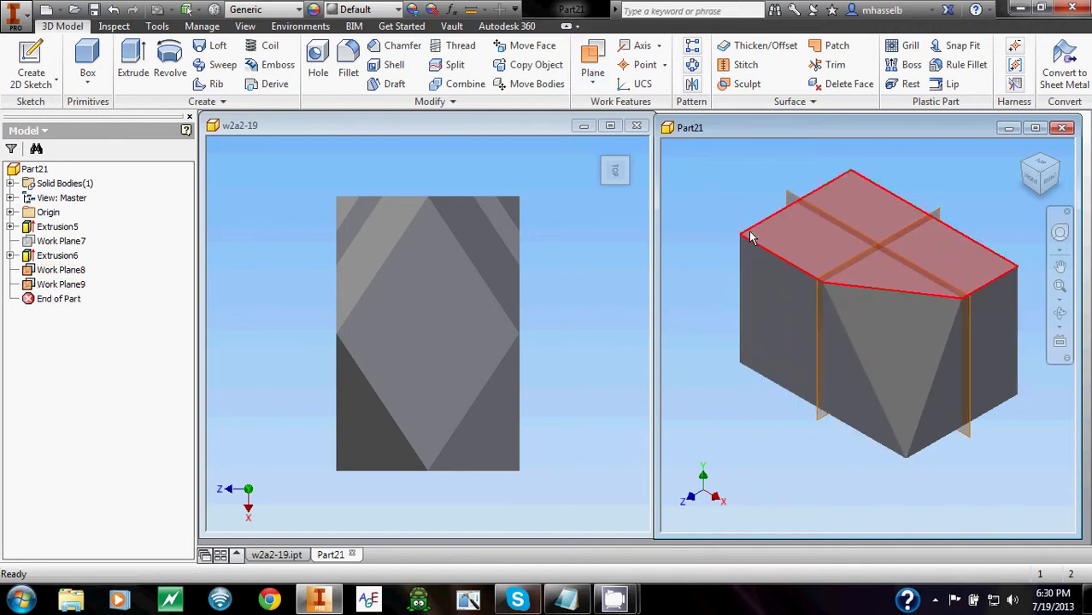
# - Mirror the angled corner cut about the midplane between the block's end faces
pyautogui.click(693, 84)
pyautogui.click(893, 350)
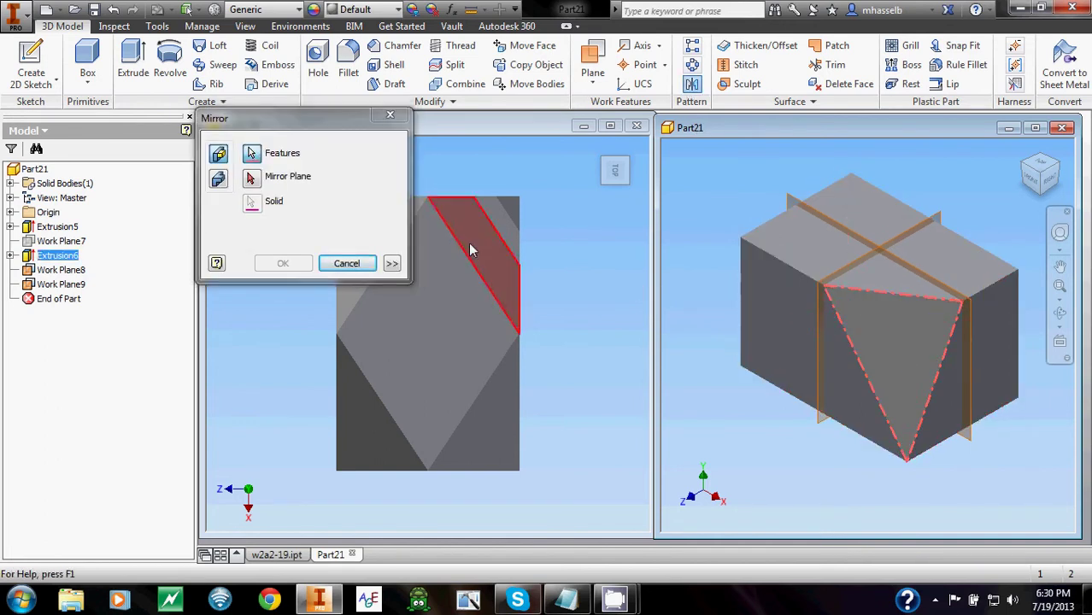
pyautogui.click(251, 177)
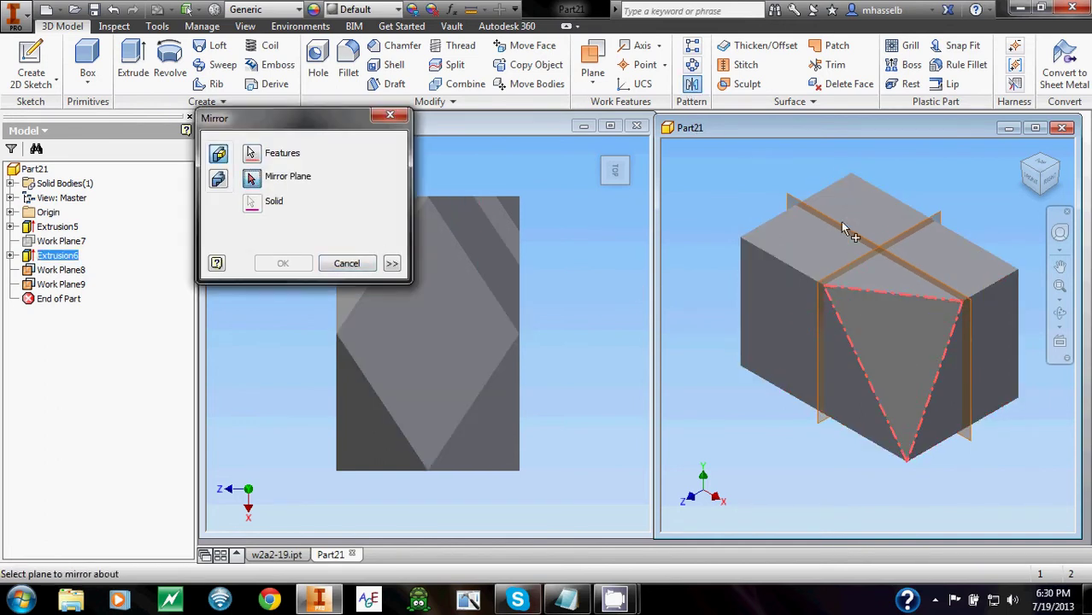
pyautogui.click(943, 223)
pyautogui.click(283, 263)
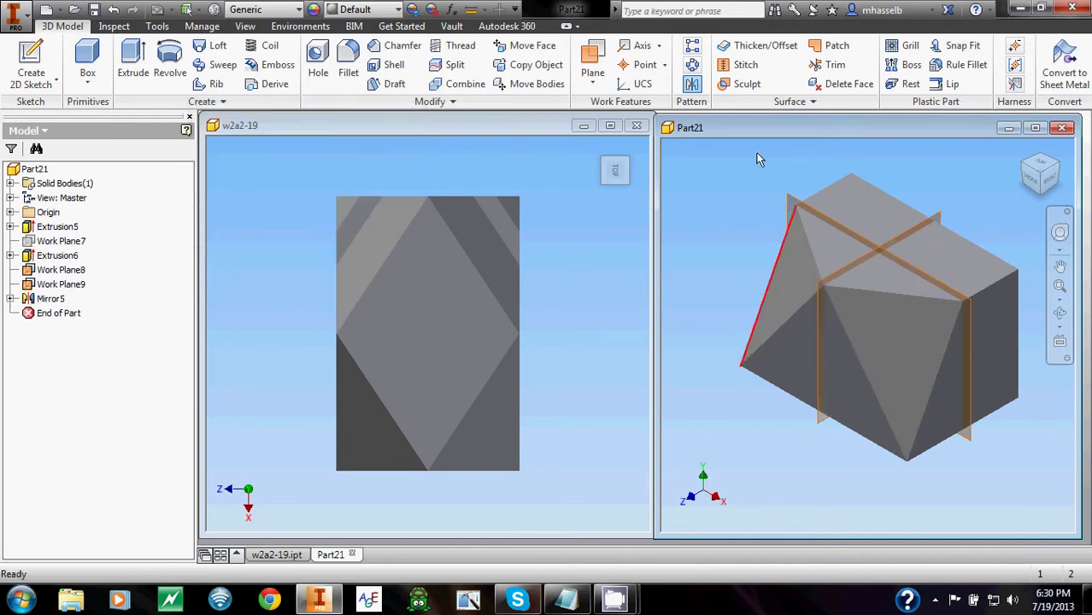
# - Mirror both angled corner cuts about the lengthwise midplane so all four corners are cut
pyautogui.click(692, 84)
pyautogui.click(780, 288)
pyautogui.click(252, 178)
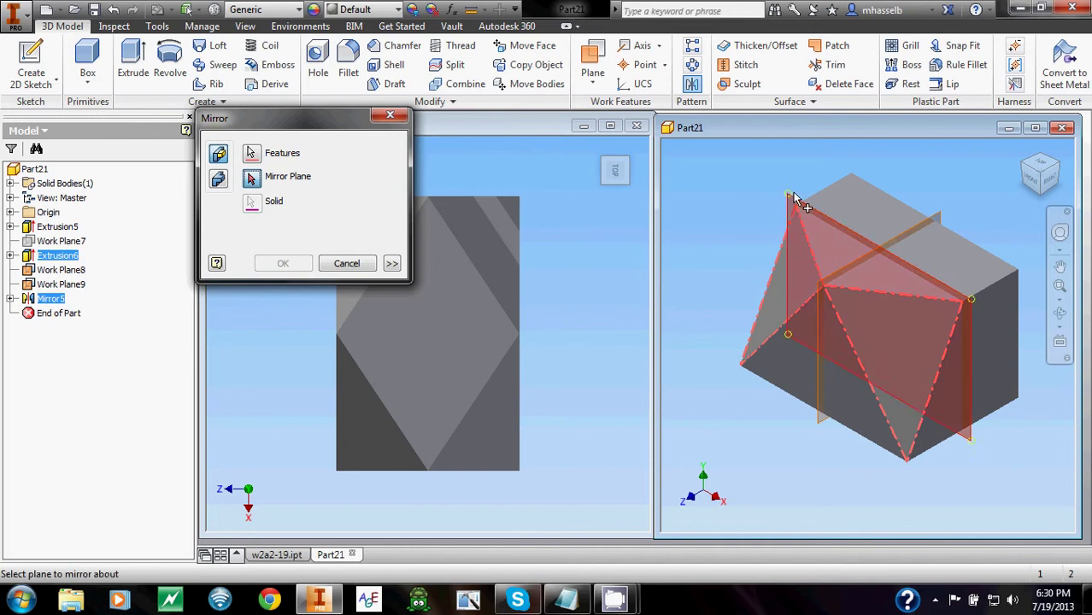
pyautogui.click(794, 203)
pyautogui.click(283, 263)
pyautogui.moveTo(823, 215); pyautogui.dragTo(782, 193, button='middle')
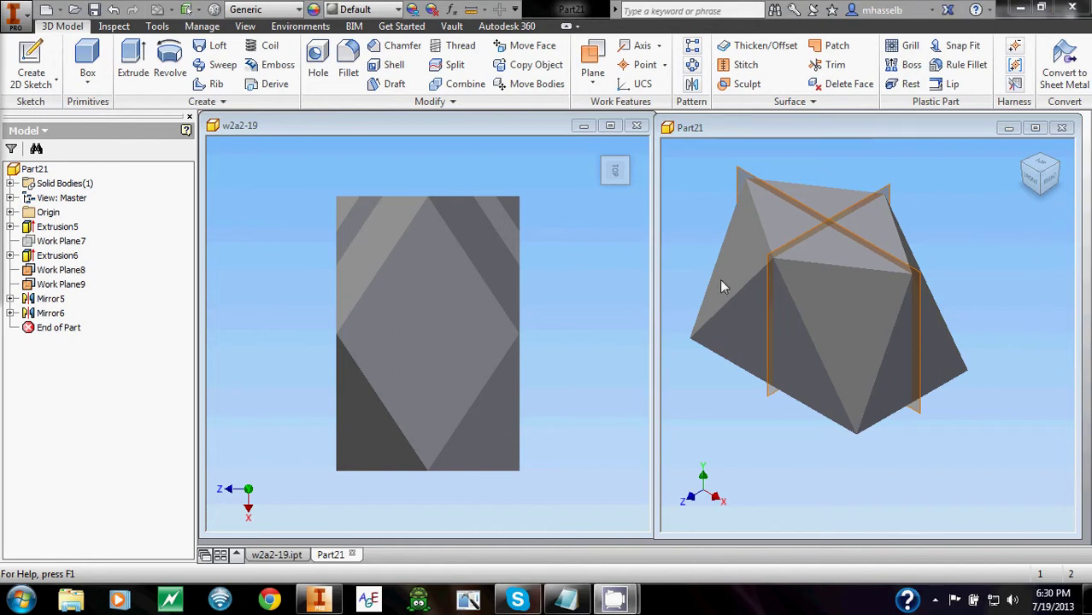
# - Rotate the w2a2-19 reference part to examine its notched end, and return to Part21
pyautogui.click(590, 205)
pyautogui.click(599, 149)
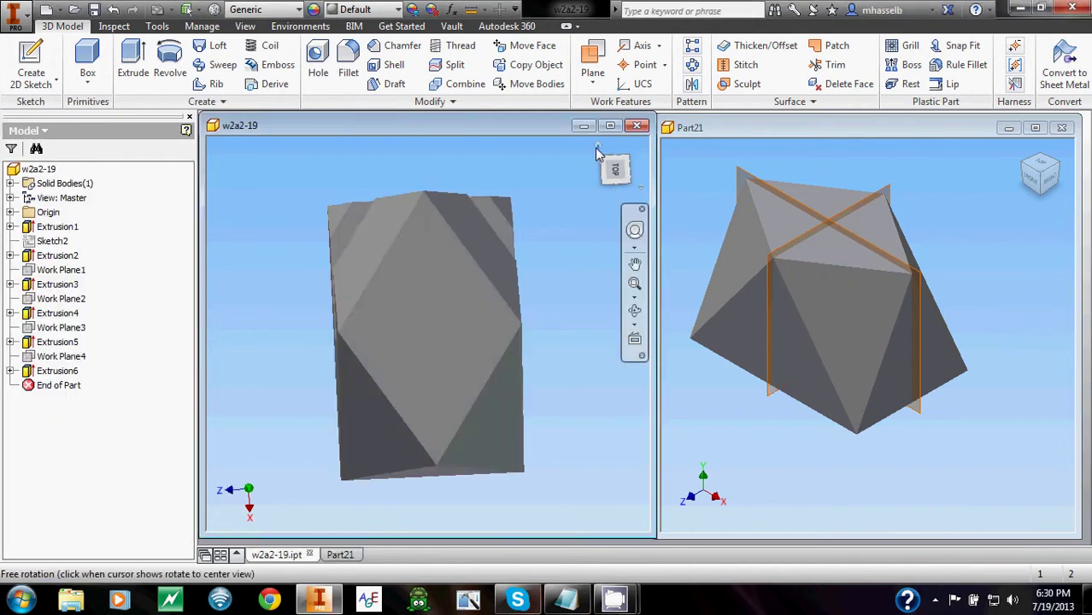
pyautogui.moveTo(376, 343); pyautogui.dragTo(455, 331, button='middle')
pyautogui.moveTo(454, 333); pyautogui.dragTo(461, 256)
pyautogui.press('Escape')
pyautogui.click(909, 175)
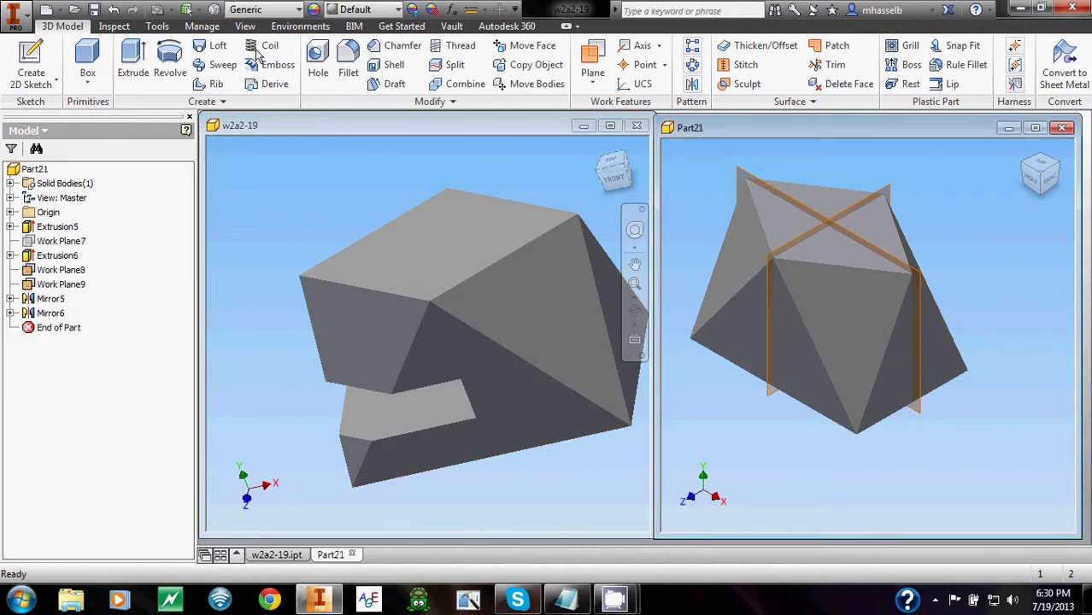
# - Start a sketch on the block's lengthwise midplane and slice the model display at the sketch plane
pyautogui.click(30, 61)
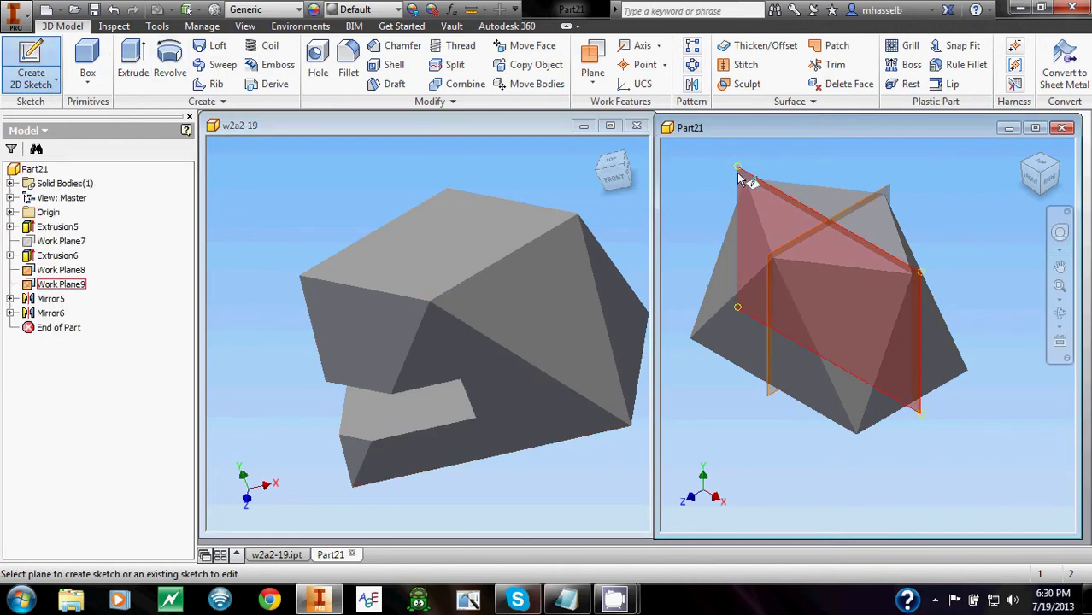
pyautogui.click(740, 176)
pyautogui.moveTo(843, 212); pyautogui.dragTo(752, 321, button='middle')
pyautogui.press('F7')
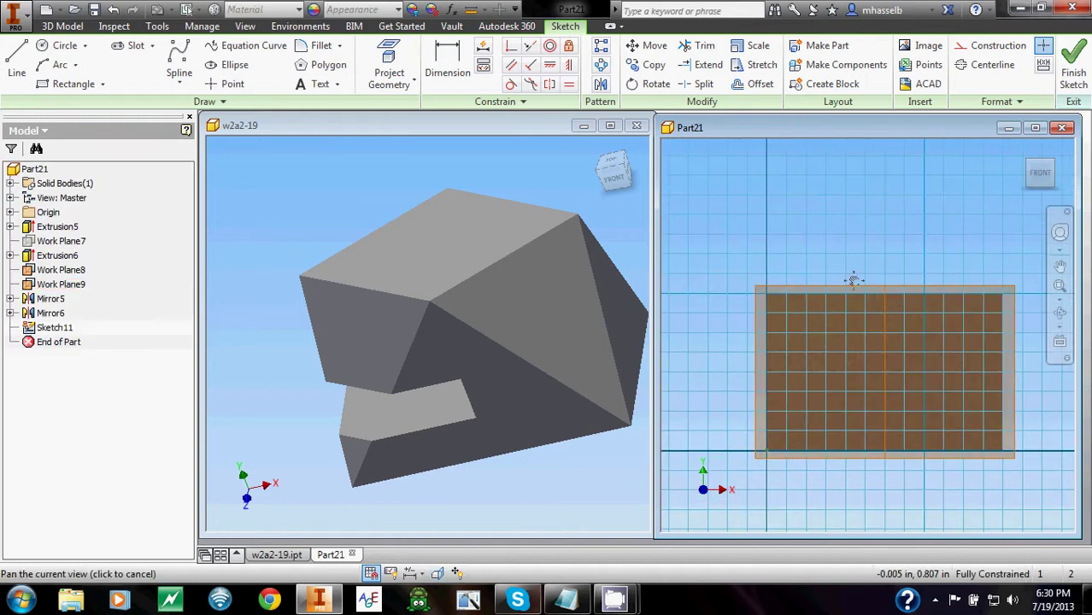
pyautogui.moveTo(876, 263); pyautogui.dragTo(836, 262, button='middle')
pyautogui.moveTo(835, 264); pyautogui.dragTo(831, 248)
pyautogui.press('Escape')
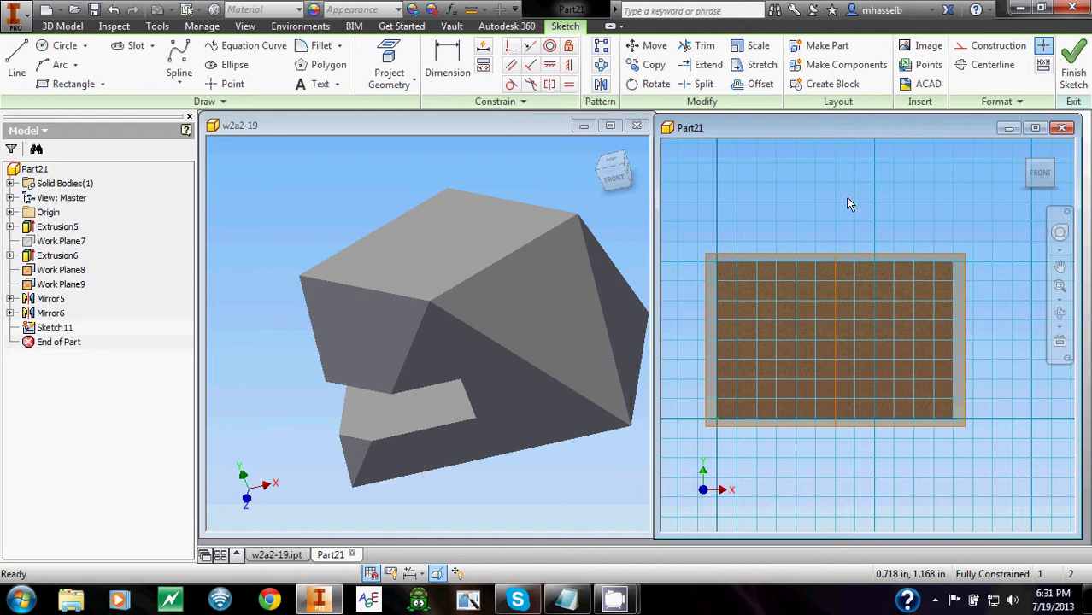
pyautogui.moveTo(850, 196)
pyautogui.keyDown('shift'); pyautogui.mouseDown(button='middle')
pyautogui.moveTo(753, 255)
pyautogui.moveTo(825, 234)
pyautogui.mouseUp(button='middle'); pyautogui.keyUp('shift')
pyautogui.click(1024, 150)
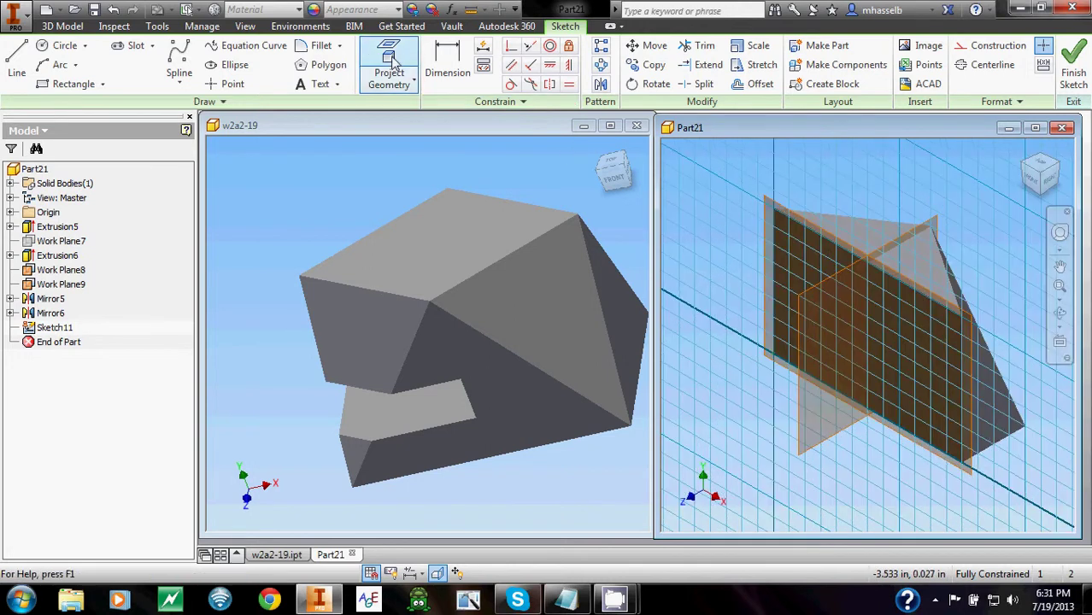
# - Project the outlines of the triangular corner face and the adjoining long side face onto the midplane sketch
pyautogui.click(392, 64)
pyautogui.click(1061, 163)
pyautogui.click(838, 391)
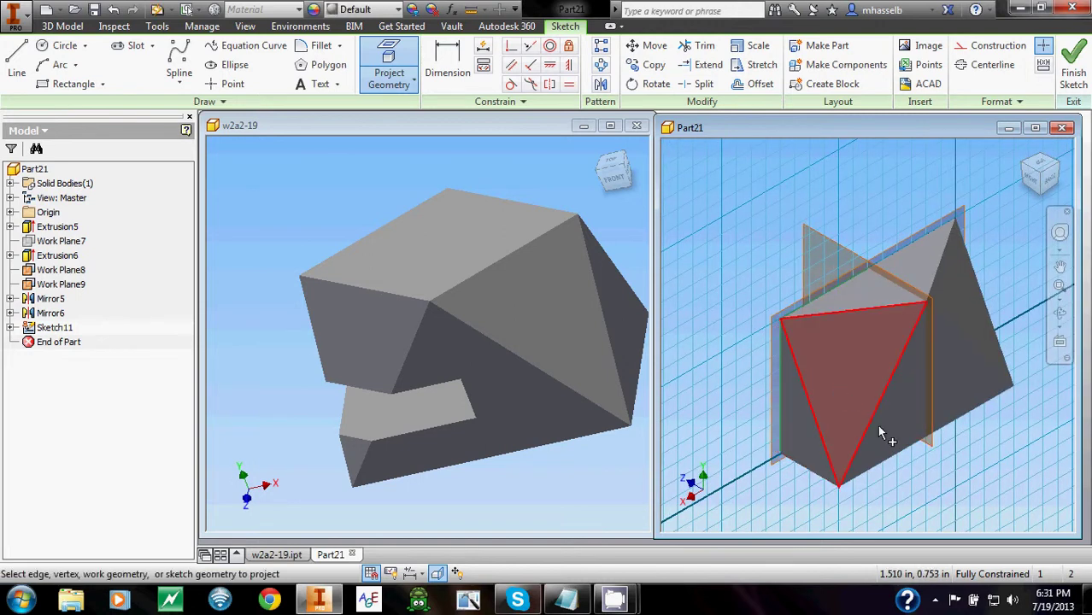
pyautogui.click(973, 338)
pyautogui.click(1026, 169)
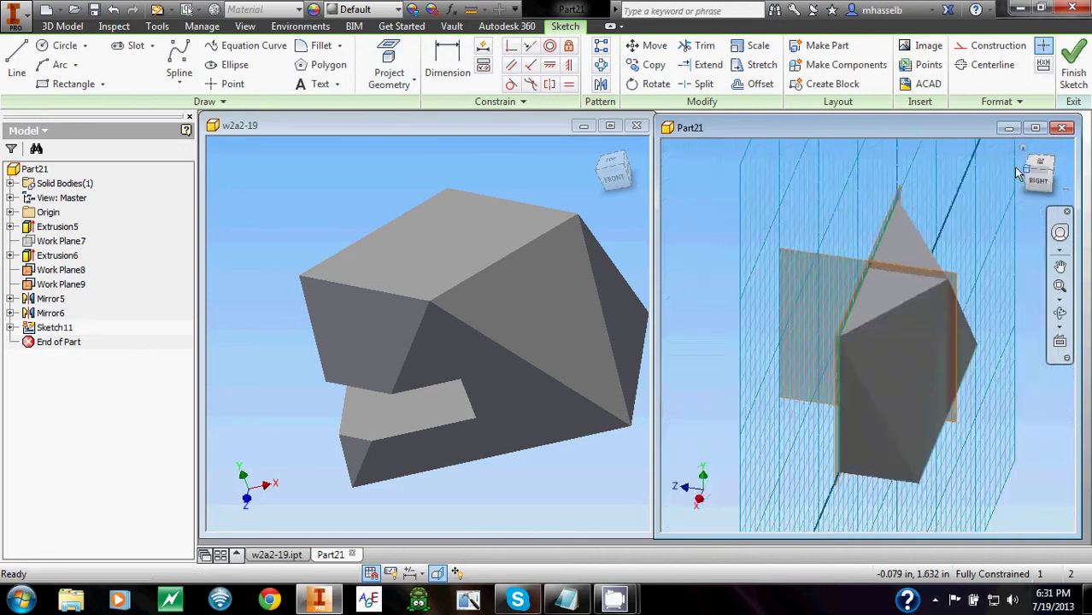
pyautogui.moveTo(816, 359); pyautogui.dragTo(838, 327, button='middle')
pyautogui.keyDown('shift'); pyautogui.moveTo(838, 327); pyautogui.dragTo(849, 320); pyautogui.keyUp('shift')
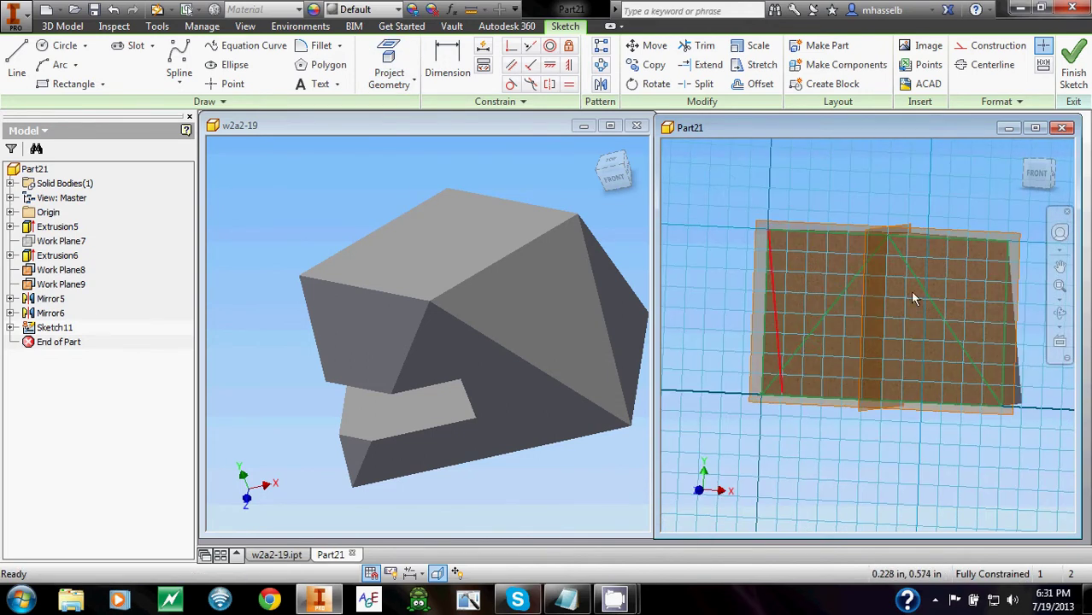
# - Draw a vertical line from the apex of the projected triangle down to the base edge
pyautogui.click(1038, 173)
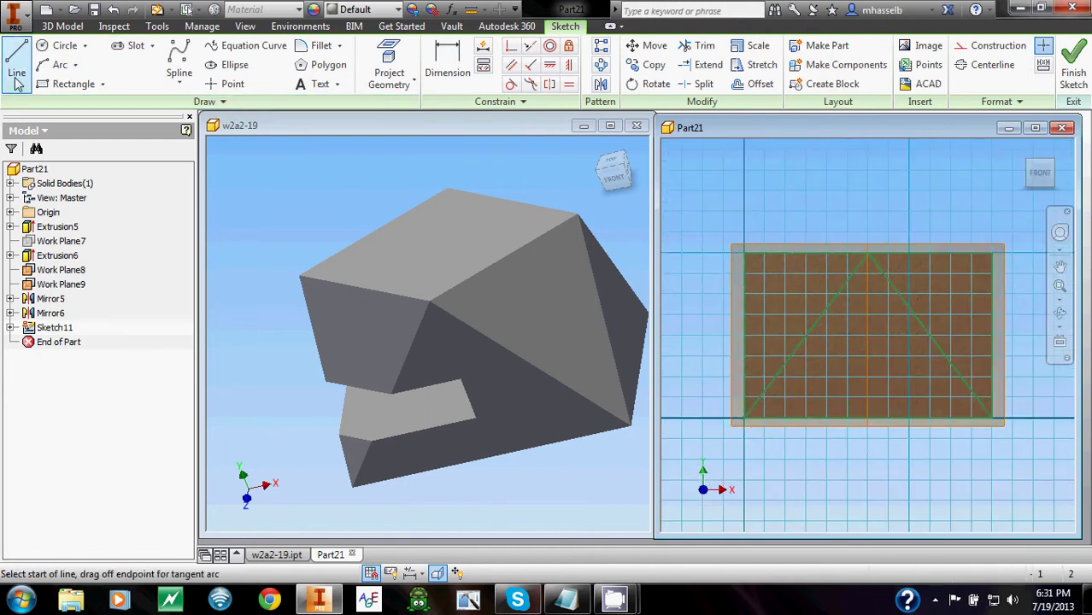
pyautogui.press('l')
pyautogui.click(869, 271)
pyautogui.click(868, 419)
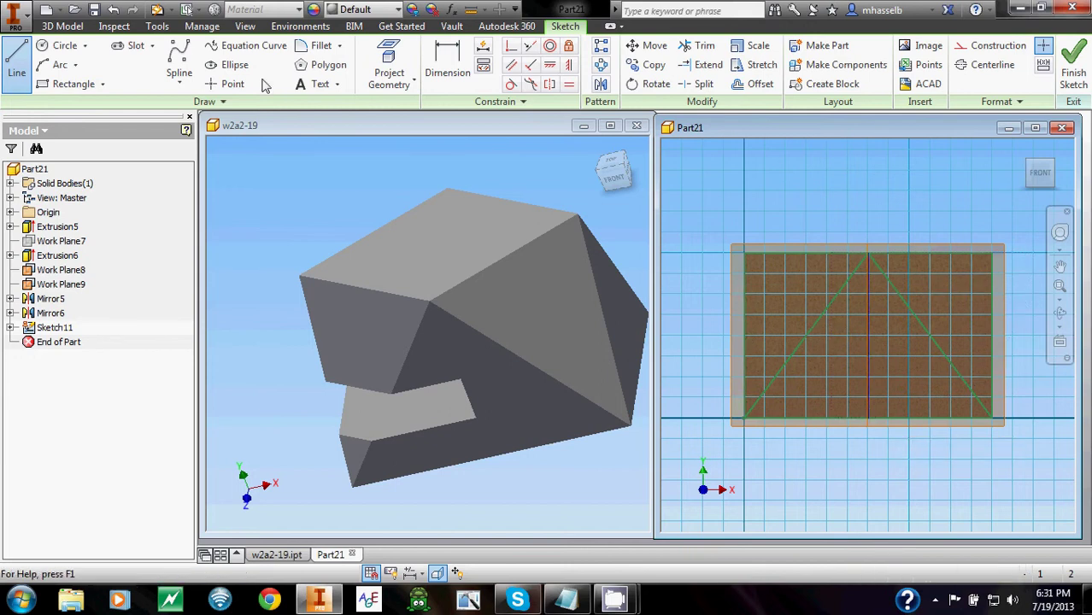
# - Sketch a rectangle two grid squares high from the vertical line's midpoint to the block's front-left edge, and finish the sketch
pyautogui.click(72, 84)
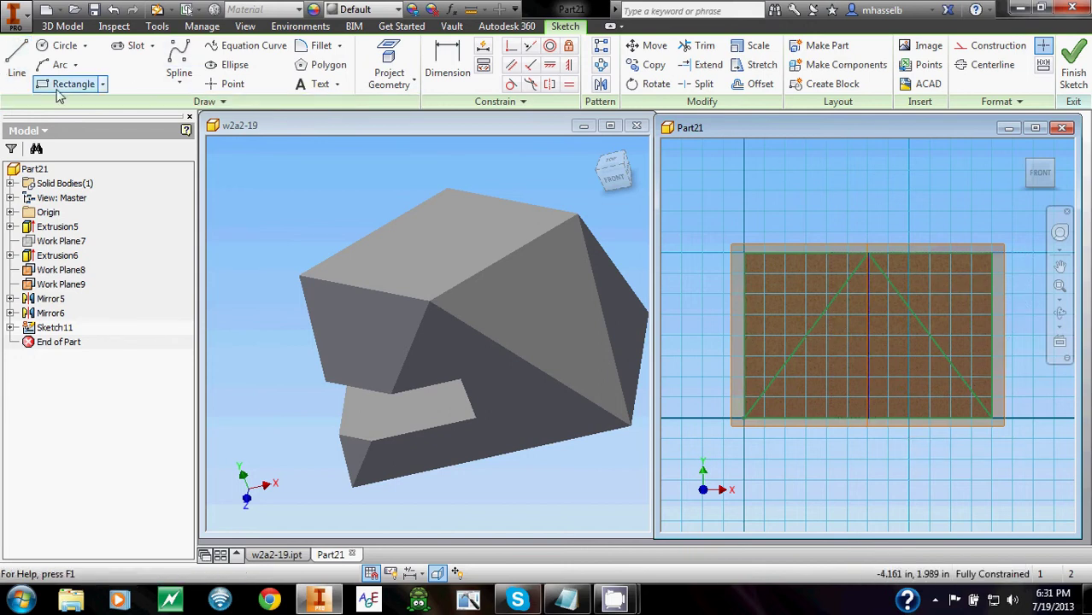
pyautogui.click(868, 336)
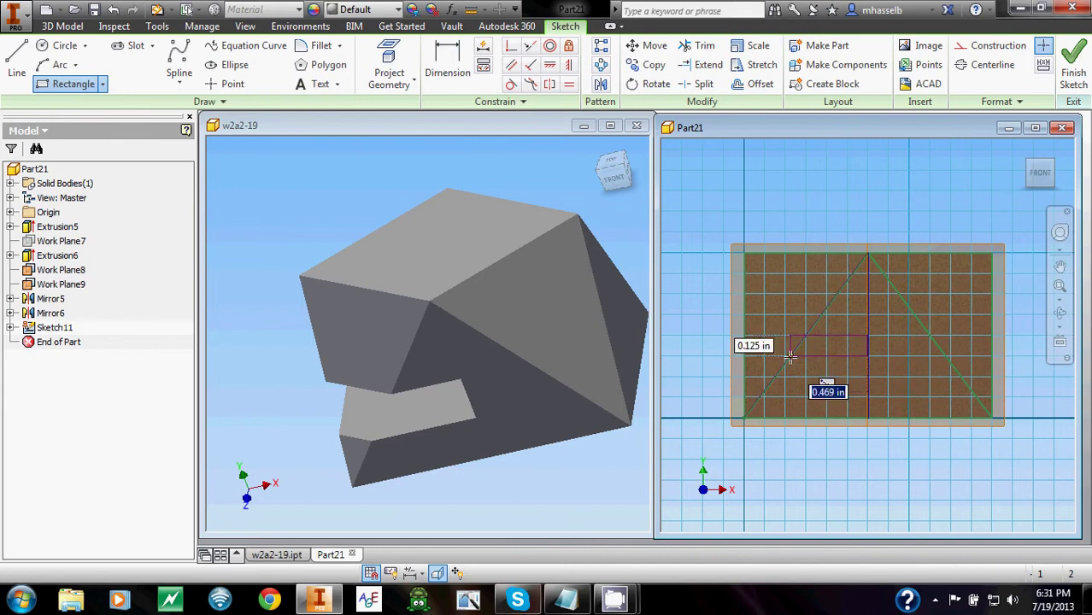
pyautogui.click(746, 379)
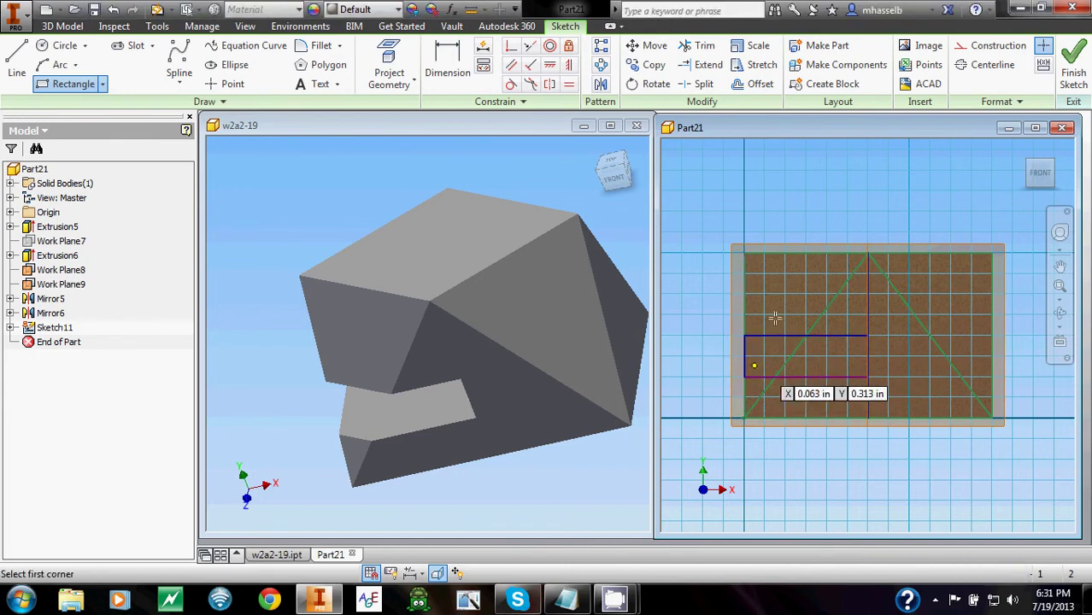
pyautogui.moveTo(839, 197); pyautogui.dragTo(852, 216, button='middle')
pyautogui.press('Escape')
pyautogui.rightClick(853, 217)
pyautogui.click(856, 267)
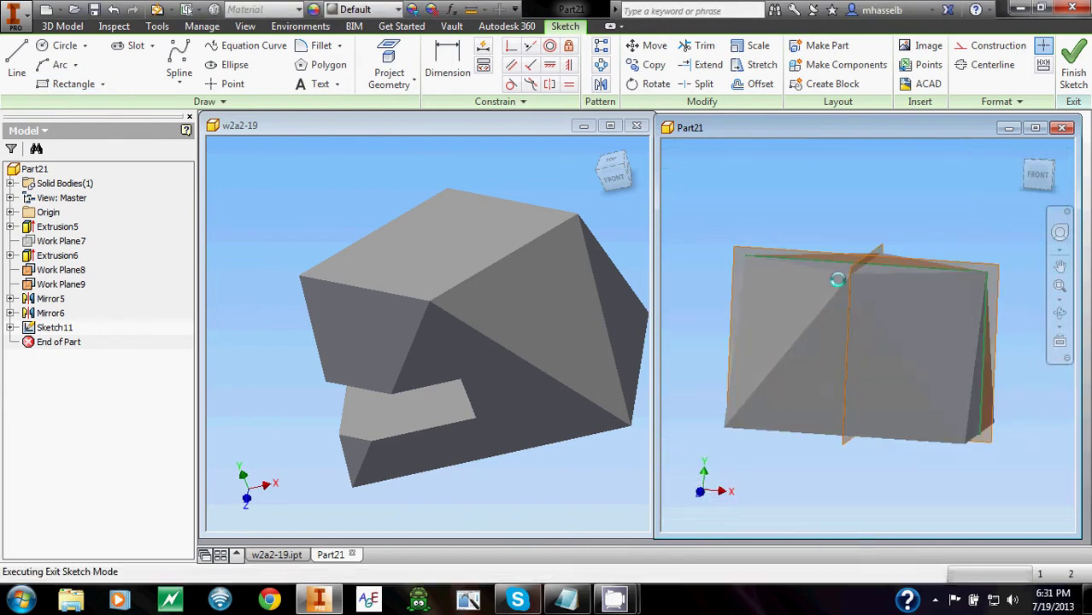
# - Extrude the rectangle as a symmetric cut with extents All to form the end notch
pyautogui.moveTo(897, 334)
pyautogui.keyDown('shift'); pyautogui.mouseDown(button='middle')
pyautogui.moveTo(951, 337)
pyautogui.moveTo(940, 363)
pyautogui.mouseUp(button='middle'); pyautogui.keyUp('shift')
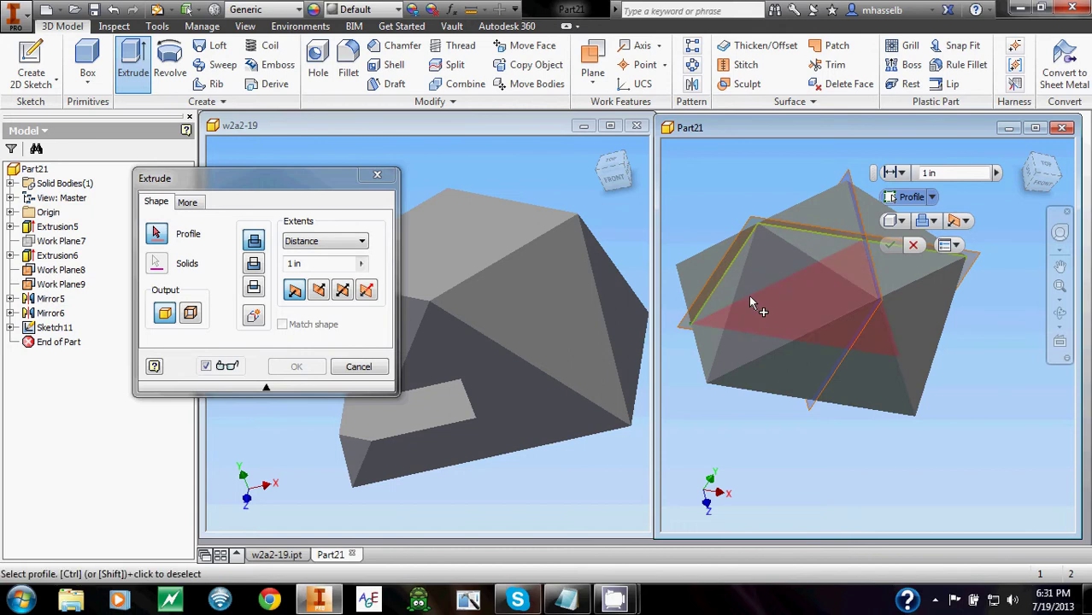
pyautogui.click(750, 298)
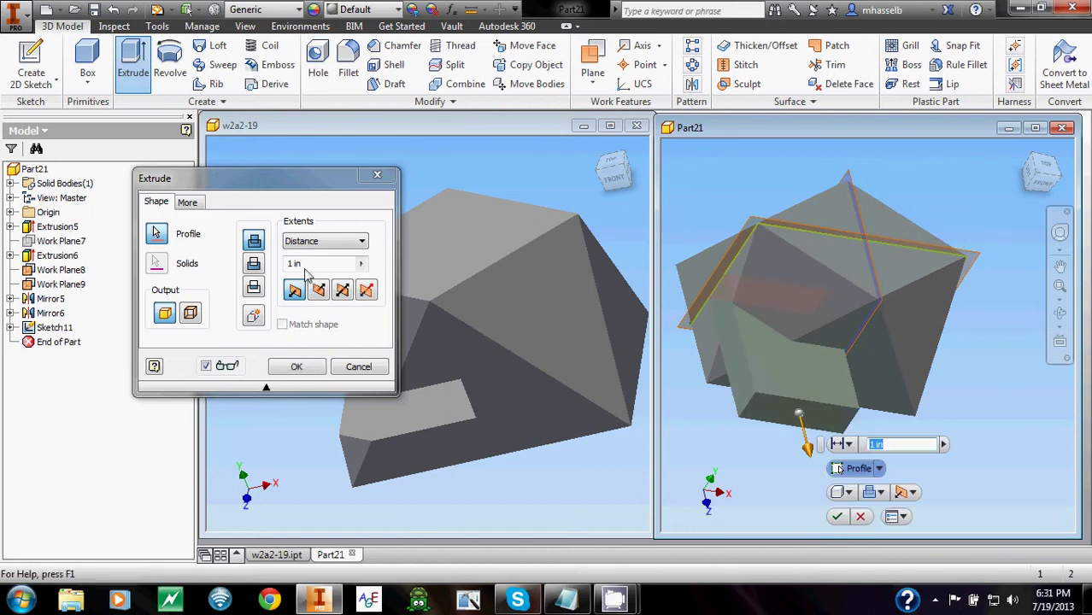
pyautogui.click(253, 263)
pyautogui.click(345, 293)
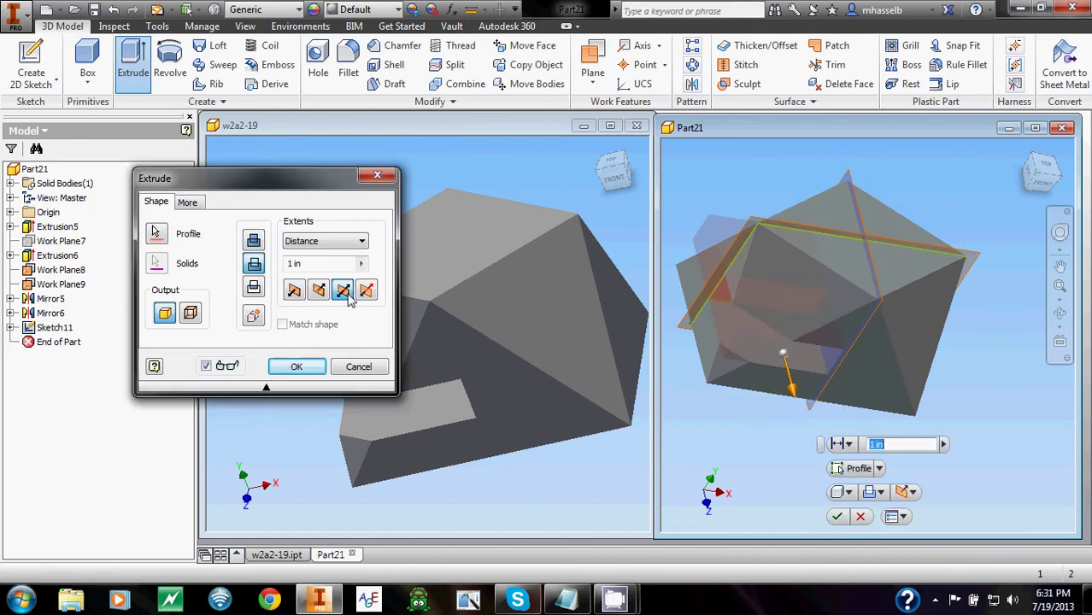
pyautogui.click(355, 243)
pyautogui.click(325, 296)
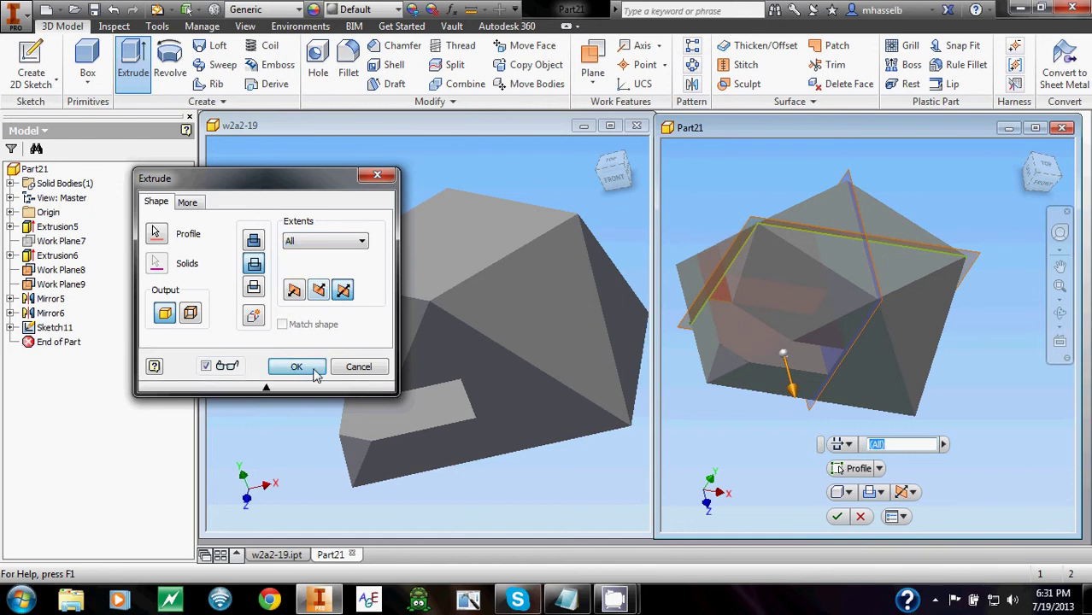
pyautogui.click(296, 367)
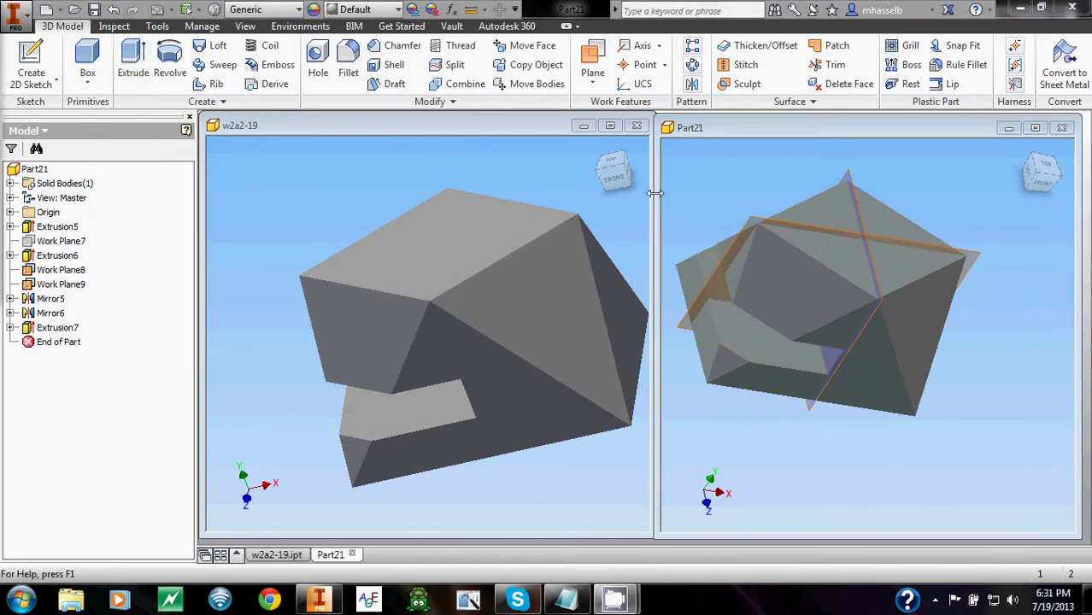
# - Return to the home view and hide both midplane work planes
pyautogui.click(1029, 156)
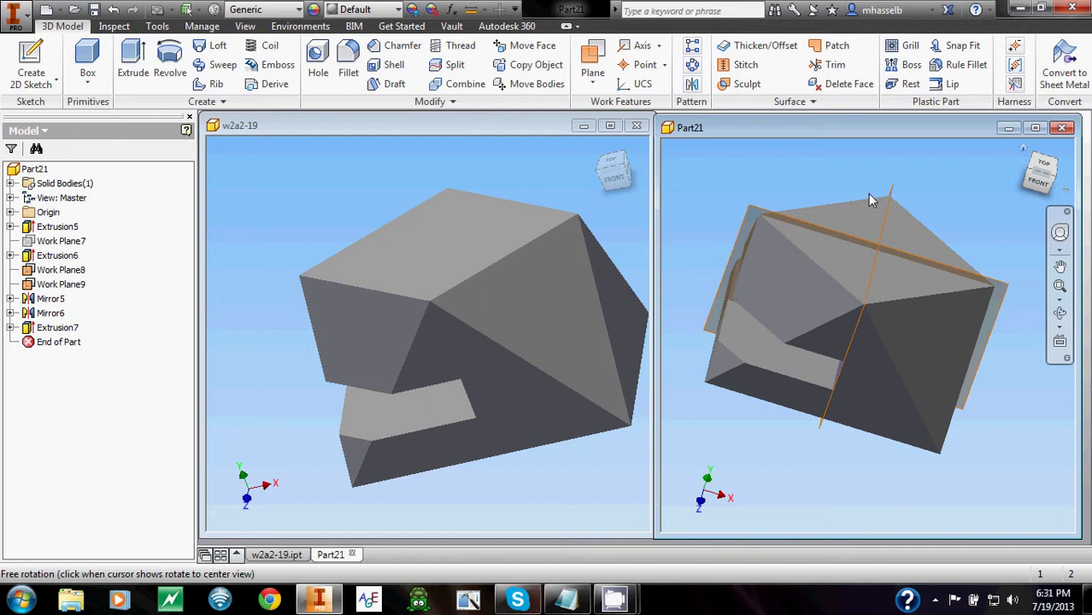
pyautogui.rightClick(74, 272)
pyautogui.click(112, 394)
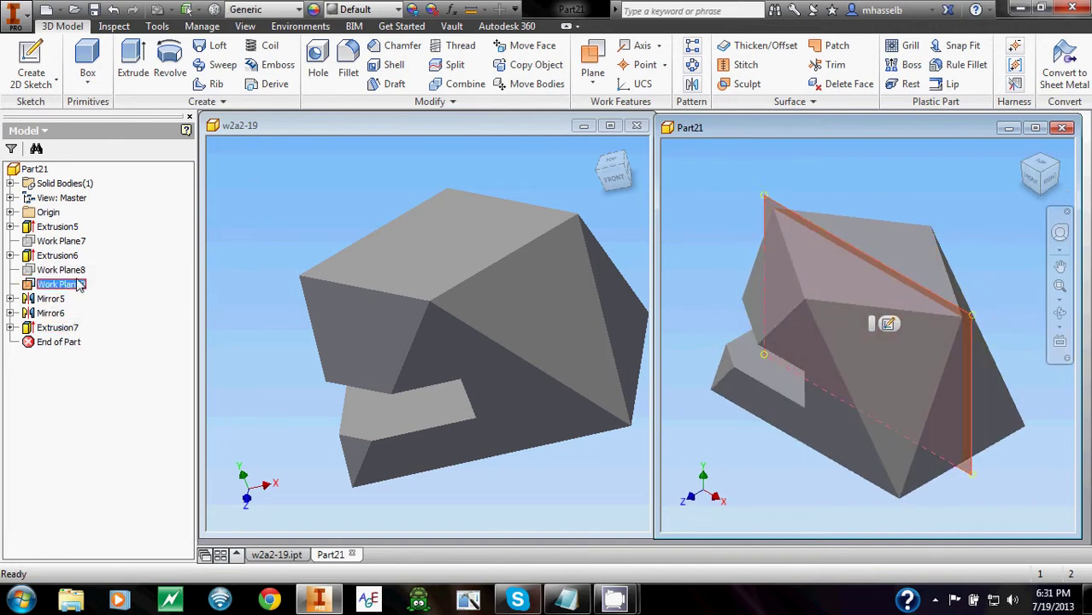
pyautogui.rightClick(75, 284)
pyautogui.click(111, 400)
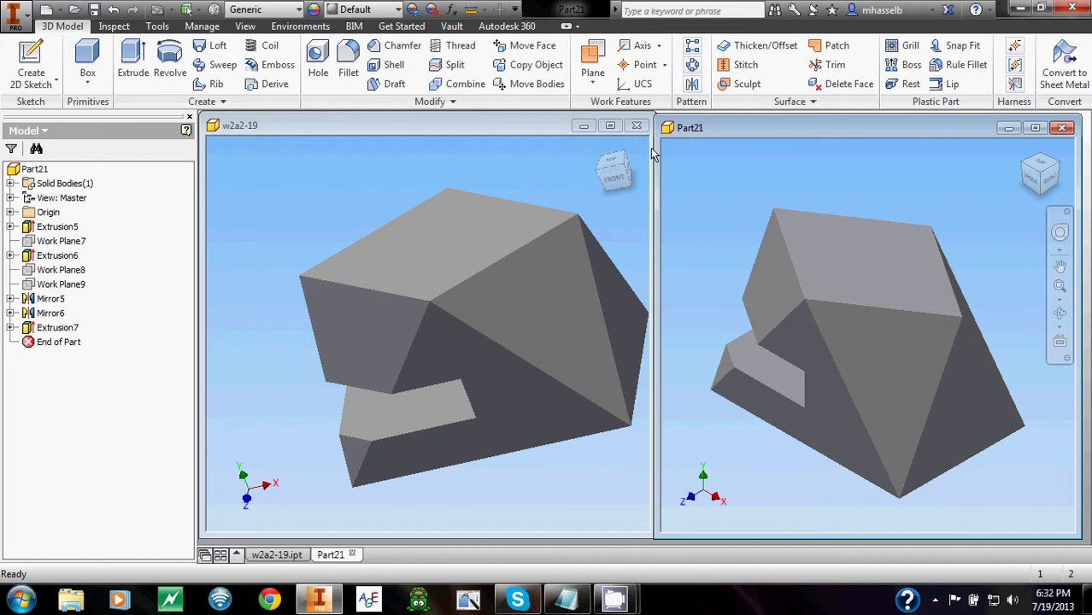
# - Set the w2a2-19 reference part to its home view to compare it with Part21, and return to Part21
pyautogui.click(598, 156)
pyautogui.click(601, 153)
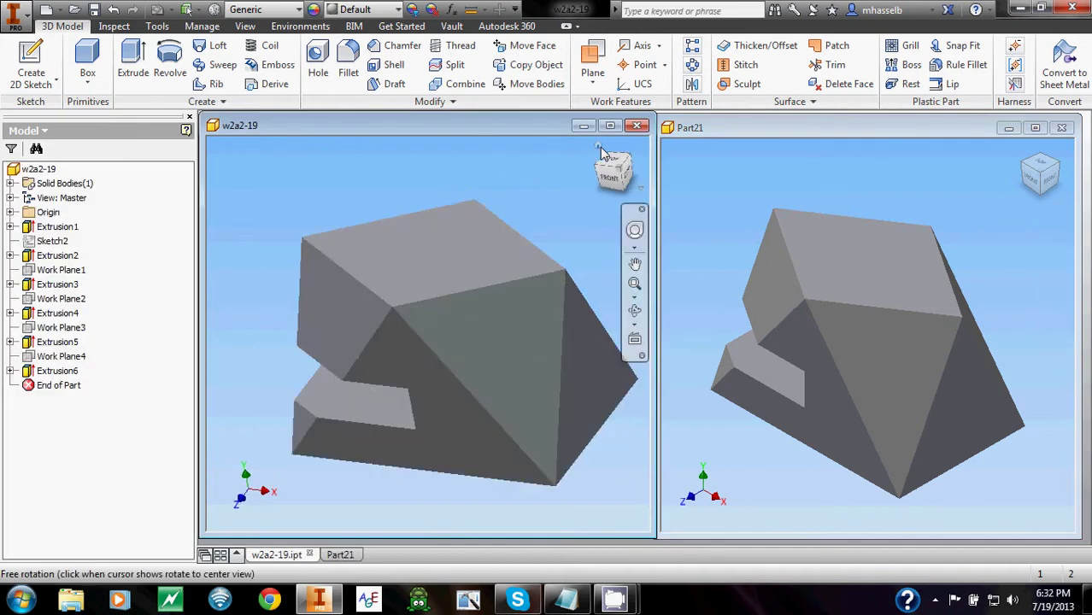
pyautogui.click(775, 185)
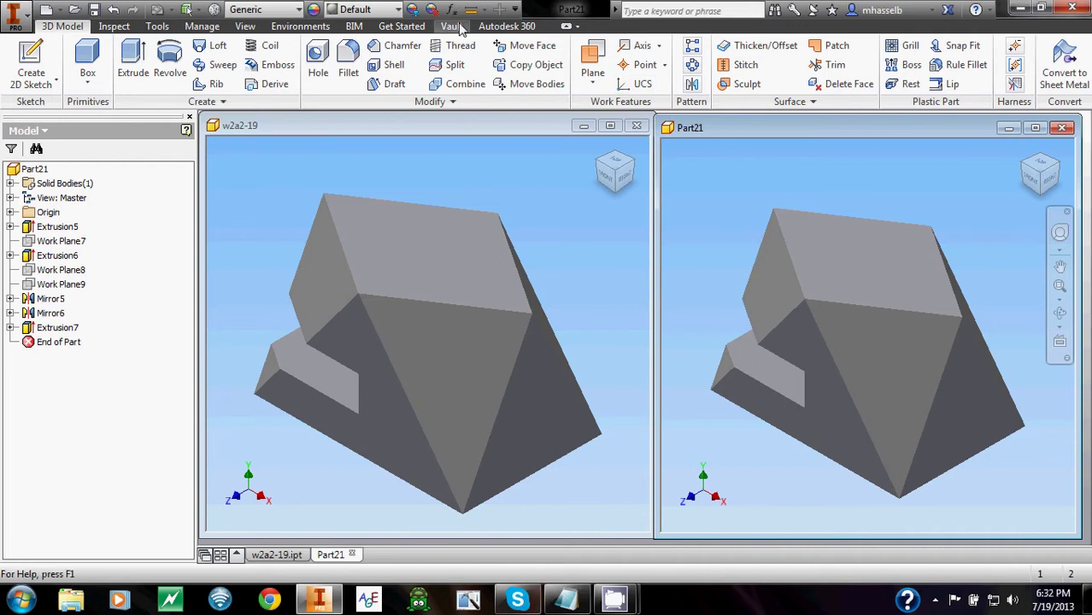
# - Display Part21 in the Wireframe with Hidden Edges visual style, rotate it for inspection, and restore the home view
pyautogui.click(247, 28)
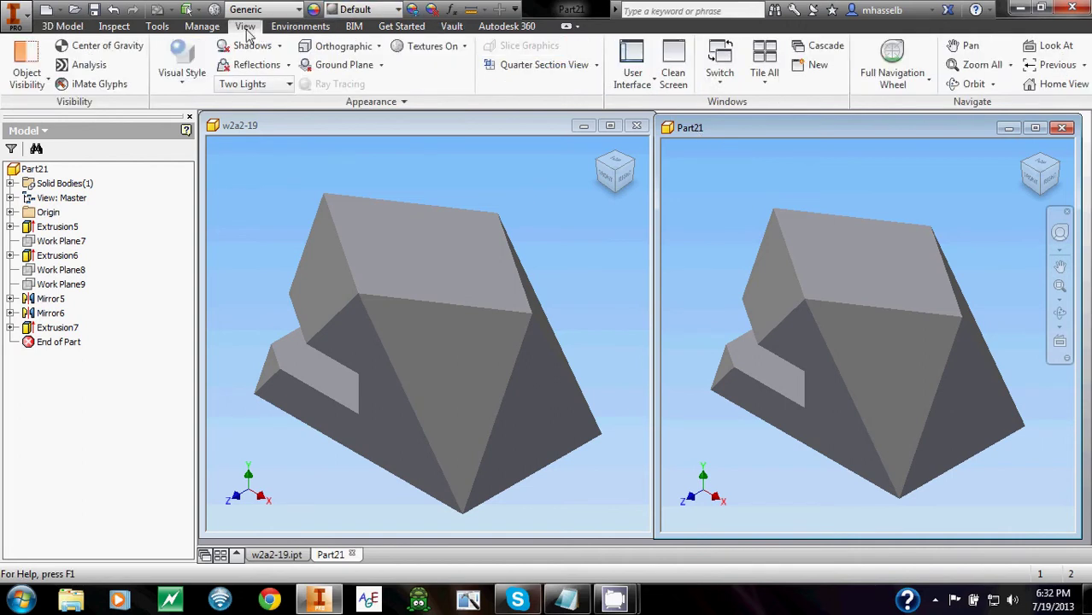
pyautogui.click(195, 89)
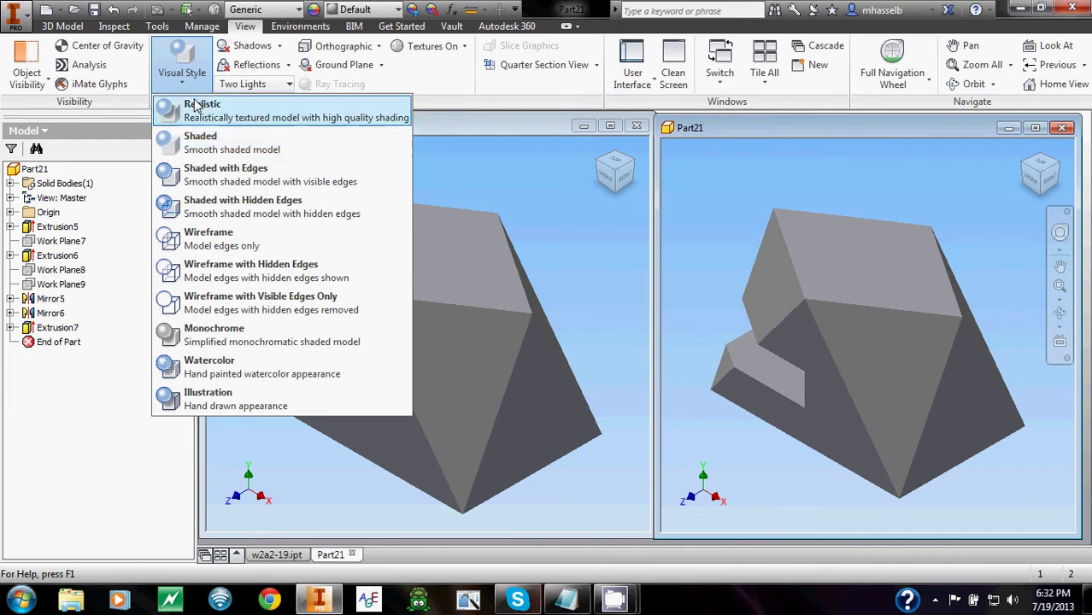
pyautogui.click(222, 275)
pyautogui.press('F4')
pyautogui.moveTo(808, 302); pyautogui.dragTo(1000, 186)
pyautogui.press('Escape')
pyautogui.click(1026, 152)
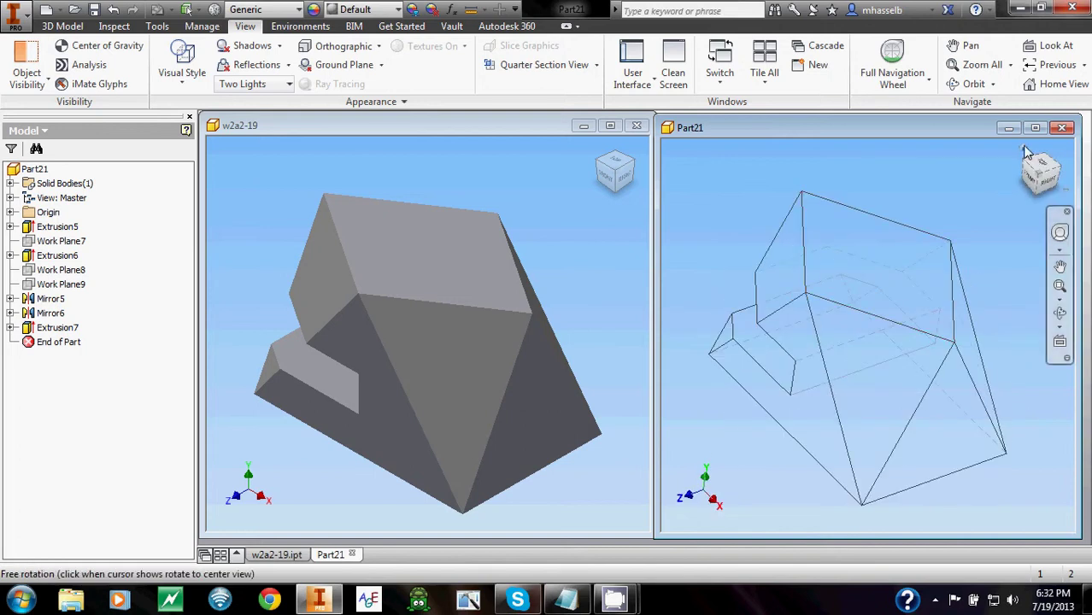
# - Apply the Illustration visual style to Part21, rotate it for inspection, and restore the home view
pyautogui.click(191, 87)
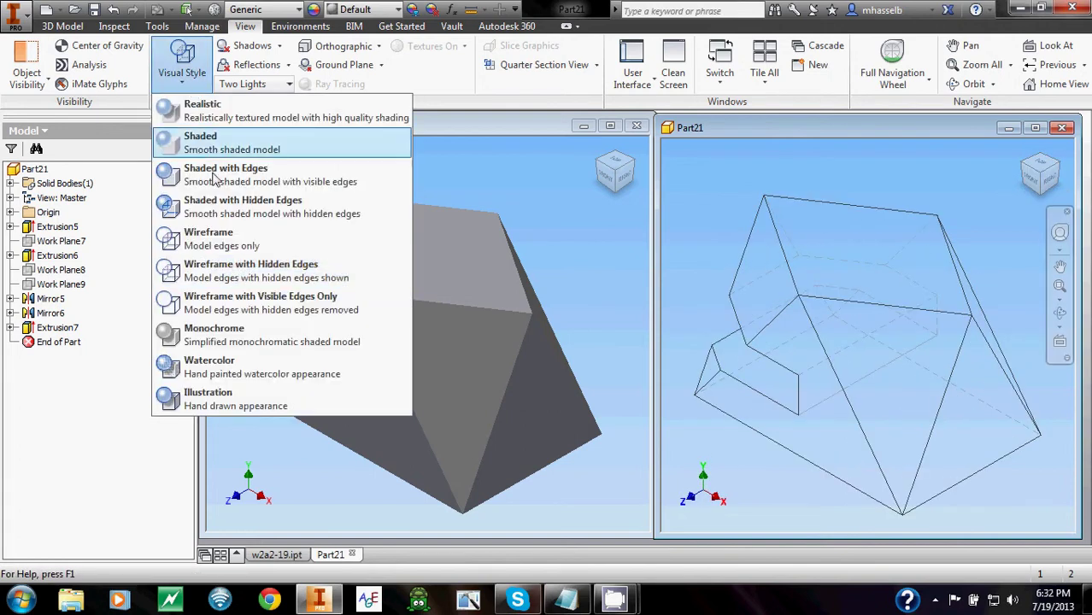
pyautogui.click(239, 402)
pyautogui.press('F4')
pyautogui.moveTo(890, 316); pyautogui.dragTo(832, 309)
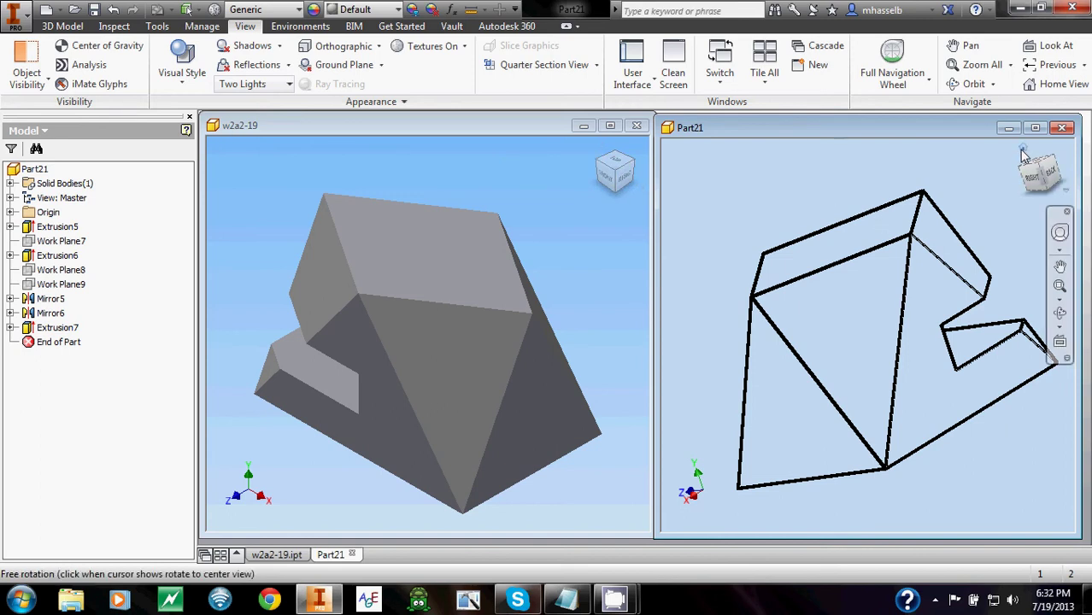
pyautogui.click(1022, 150)
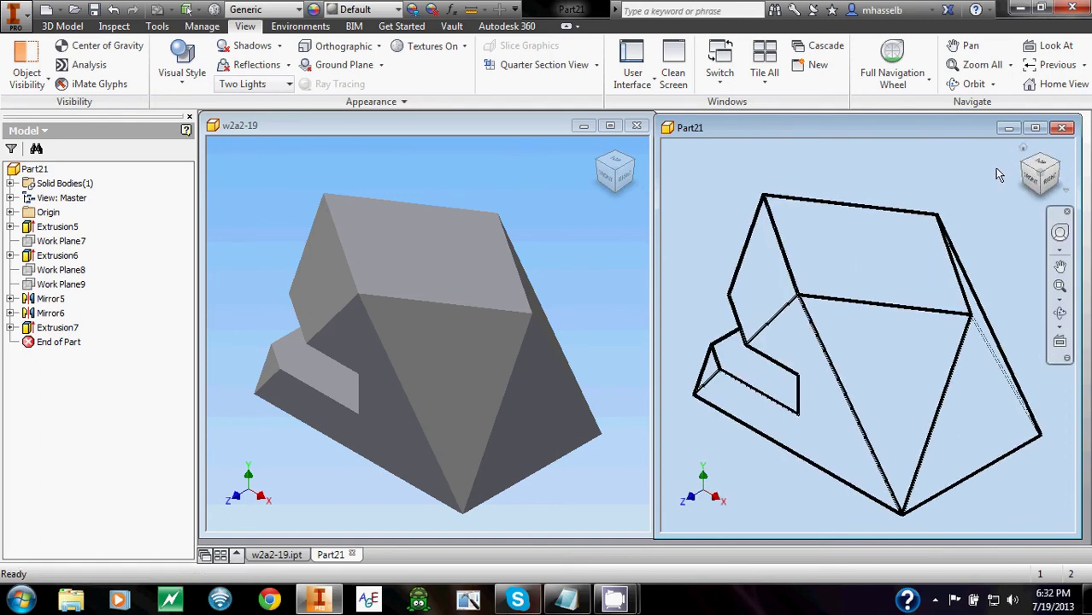